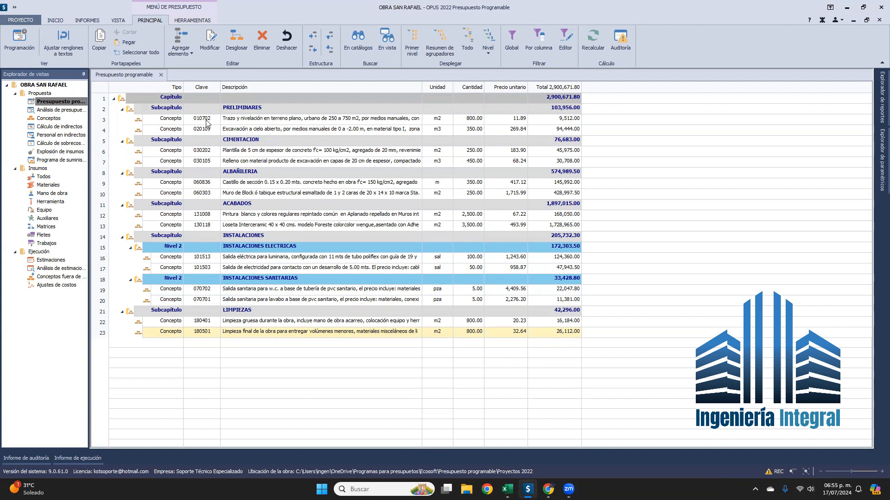
Open the general project parameters and review the start and end dates under the project's limit dates (Fechas límite del proyecto).
{"action": "left_click", "coordinate": [53, 20]}
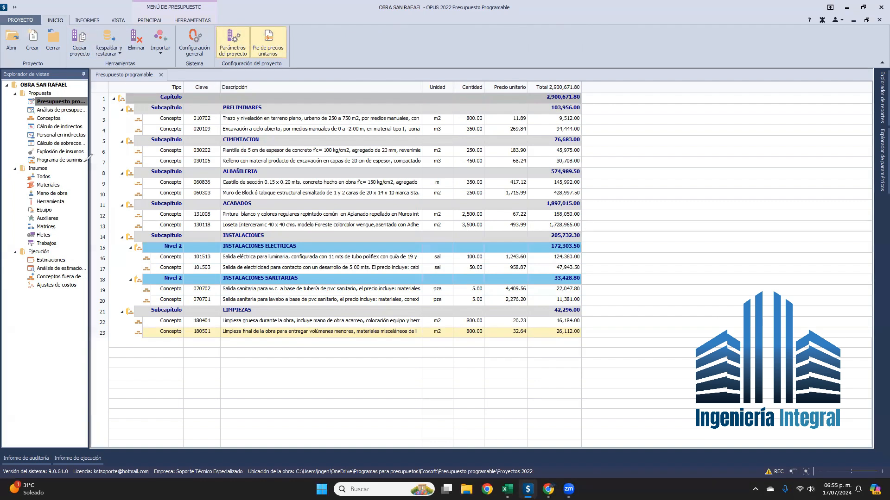
{"action": "key", "text": "ctrl+2"}
{"action": "left_click_drag", "start_coordinate": [228, 127], "coordinate": [233, 61]}
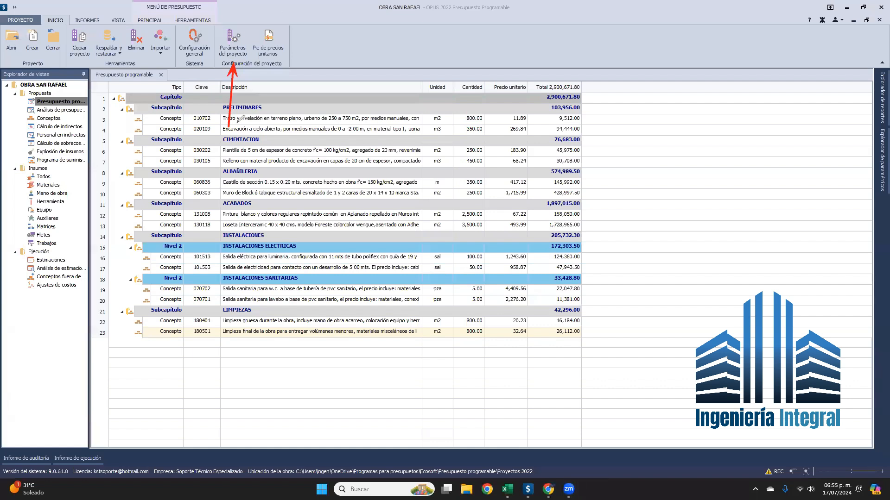
{"action": "left_click", "coordinate": [233, 43]}
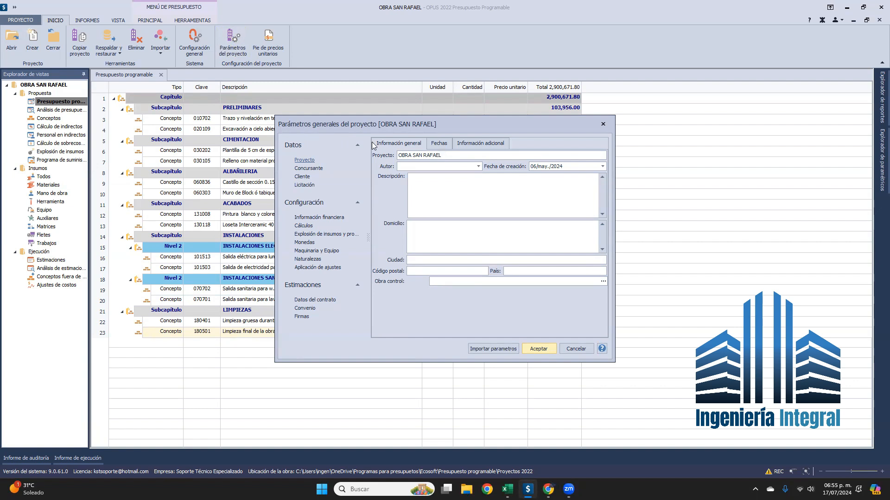
{"action": "left_click", "coordinate": [543, 42]}
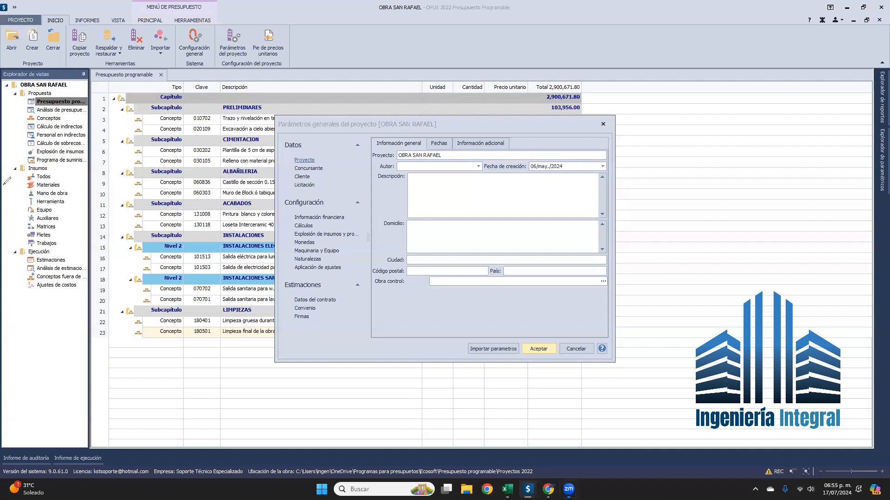
{"action": "left_click_drag", "start_coordinate": [448, 110], "coordinate": [441, 139]}
{"action": "left_click", "coordinate": [440, 146]}
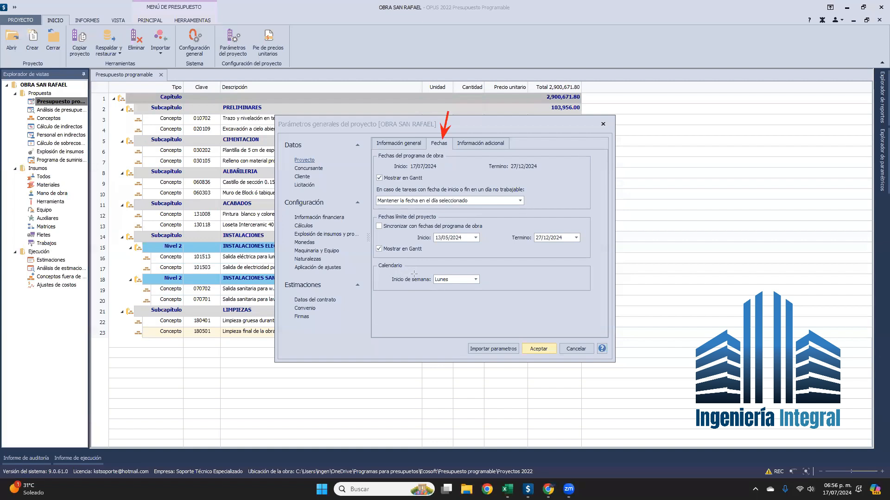
{"action": "left_click_drag", "start_coordinate": [413, 273], "coordinate": [440, 243]}
{"action": "left_click_drag", "start_coordinate": [572, 288], "coordinate": [561, 244]}
Review the tax and economic indicator settings in the project's financial information (Información financiera), including the bank points.
{"action": "left_click_drag", "start_coordinate": [341, 185], "coordinate": [333, 214]}
{"action": "left_click", "coordinate": [319, 218]}
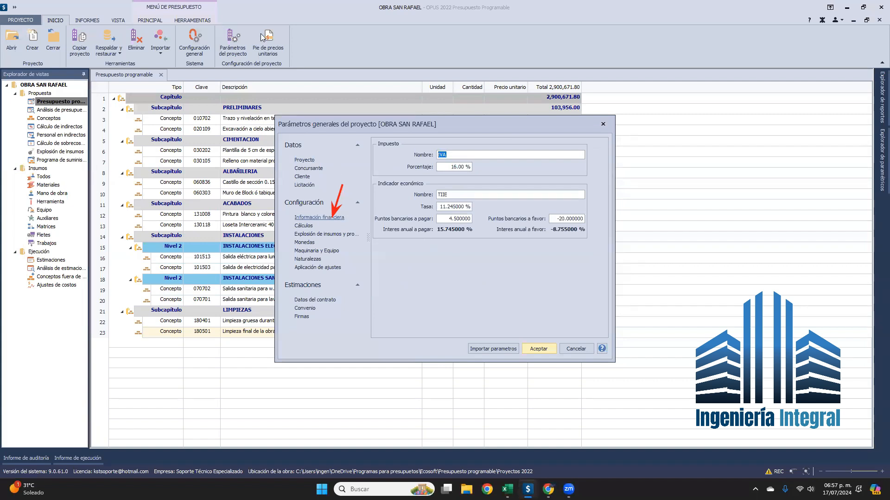
{"action": "left_click", "coordinate": [4, 313]}
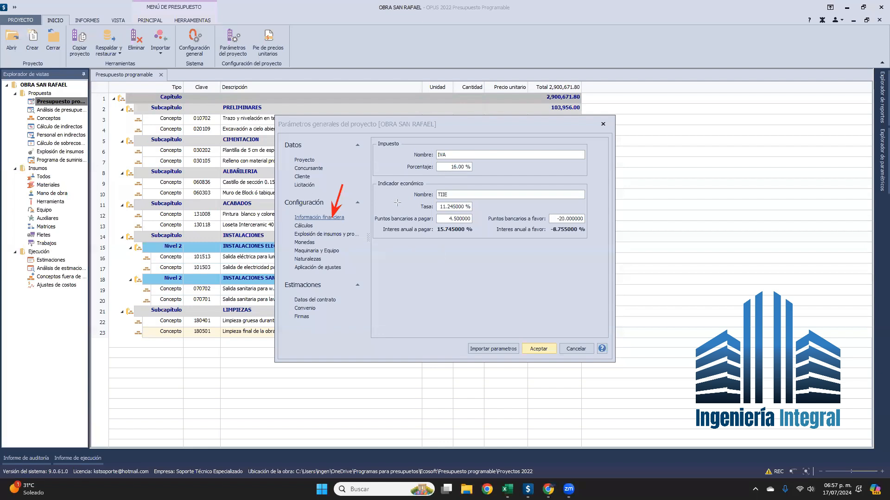
{"action": "left_click_drag", "start_coordinate": [380, 191], "coordinate": [416, 204]}
{"action": "left_click_drag", "start_coordinate": [598, 168], "coordinate": [579, 213]}
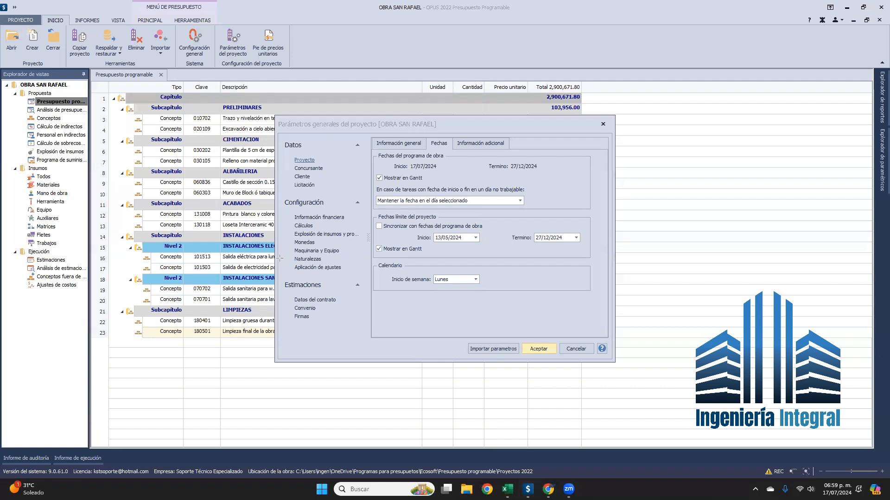
Review the annual insurance premium and interest rate in the Maquinaria y Equipo parameters, and close the project parameters.
{"action": "left_click_drag", "start_coordinate": [281, 227], "coordinate": [293, 249]}
{"action": "left_click", "coordinate": [317, 251]}
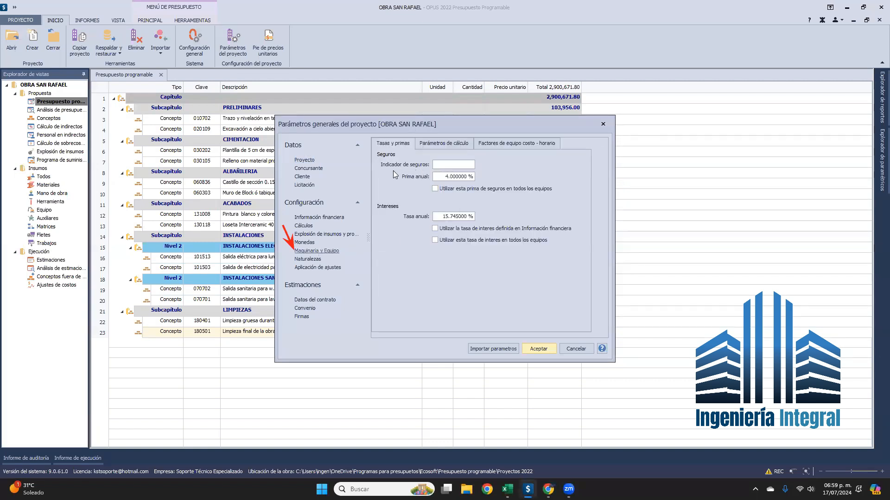
{"action": "left_click_drag", "start_coordinate": [439, 177], "coordinate": [492, 176]}
{"action": "left_click", "coordinate": [467, 216]}
{"action": "left_click", "coordinate": [43, 317]}
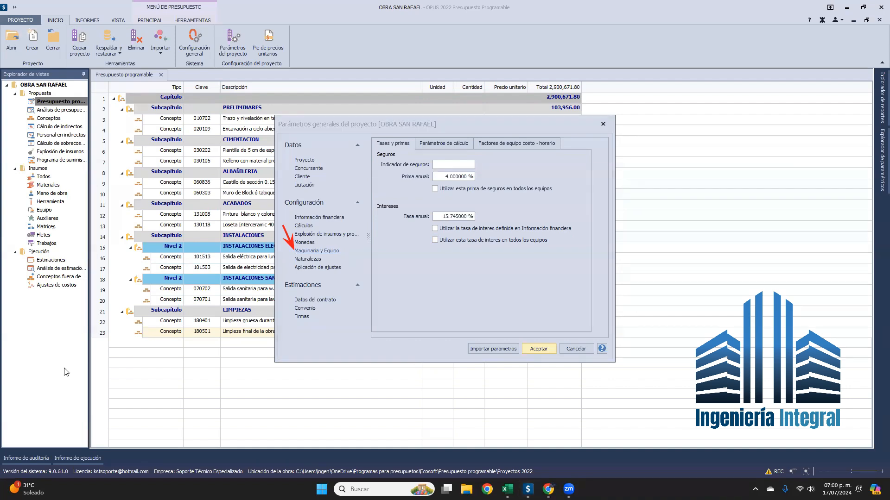
{"action": "left_click", "coordinate": [605, 126]}
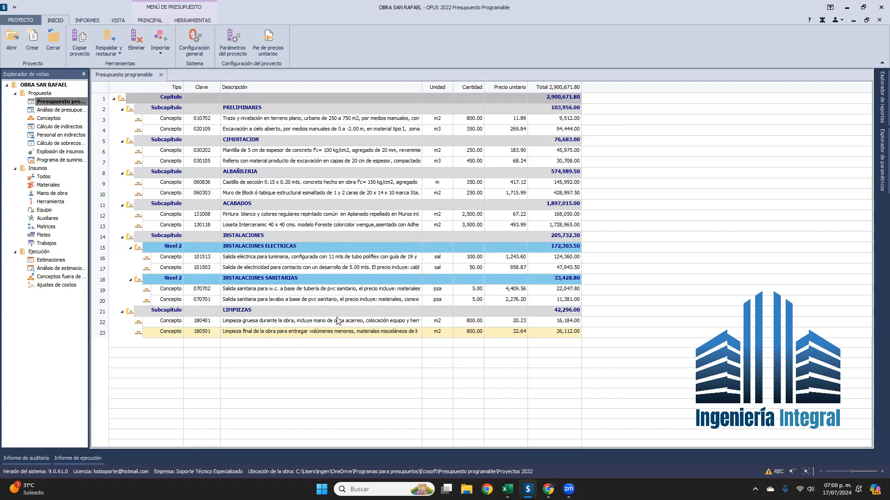
Open the Materiales catalog from the project's Insumos and review the base costs of the materials.
{"action": "left_click", "coordinate": [345, 29]}
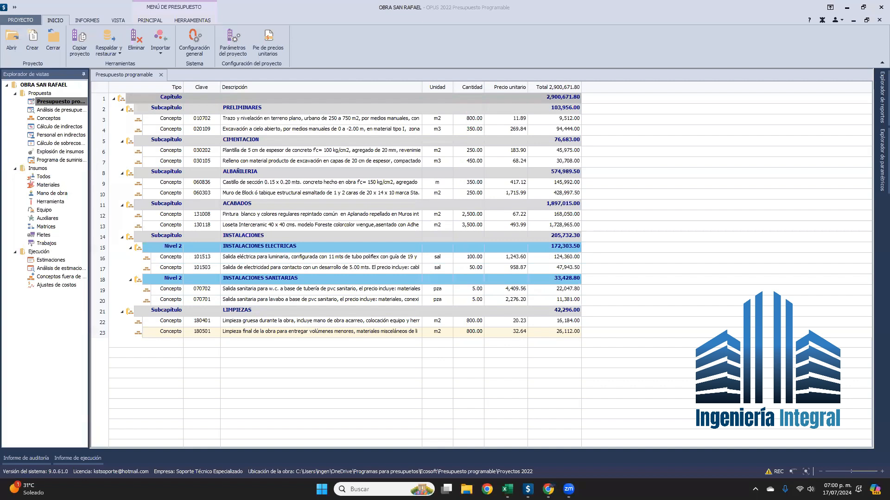
{"action": "left_click_drag", "start_coordinate": [66, 190], "coordinate": [28, 181]}
{"action": "left_click_drag", "start_coordinate": [2, 68], "coordinate": [52, 79]}
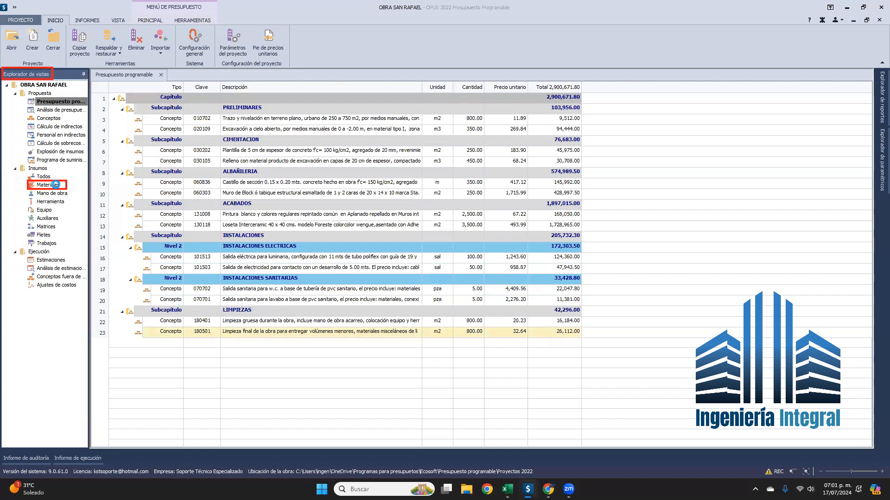
{"action": "left_click", "coordinate": [55, 184]}
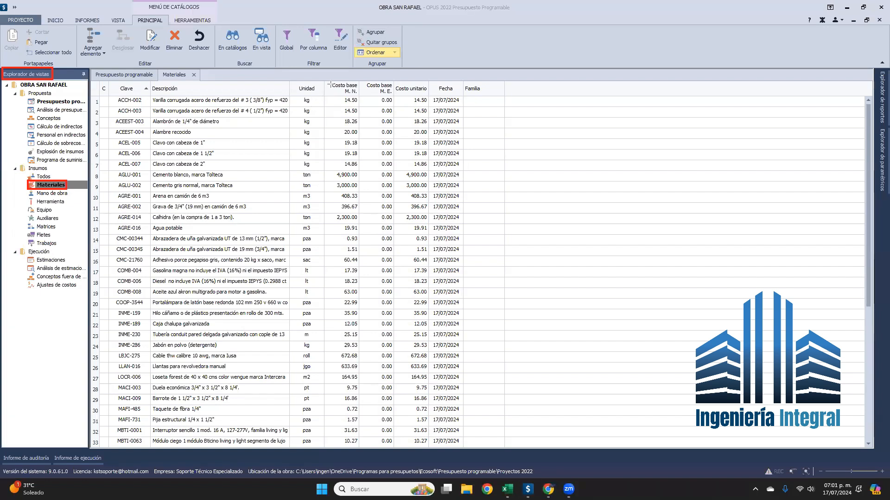
{"action": "mouse_move", "coordinate": [330, 83]}
{"action": "left_mouse_down"}
{"action": "mouse_move", "coordinate": [368, 415]}
{"action": "mouse_move", "coordinate": [364, 448]}
{"action": "left_mouse_up"}
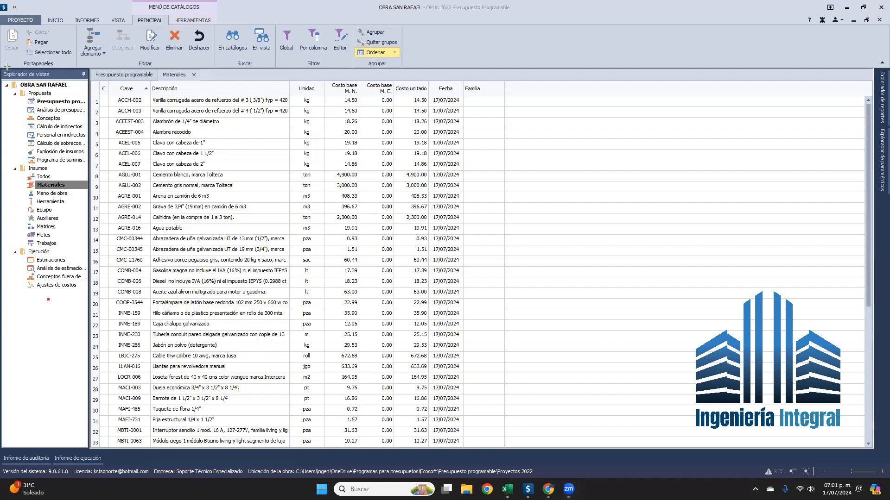
Open the Mano de obra catalog and review the nominal salaries of the labor categories.
{"action": "mouse_move", "coordinate": [0, 66]}
{"action": "left_mouse_down"}
{"action": "mouse_move", "coordinate": [18, 82]}
{"action": "mouse_move", "coordinate": [66, 81]}
{"action": "left_mouse_up"}
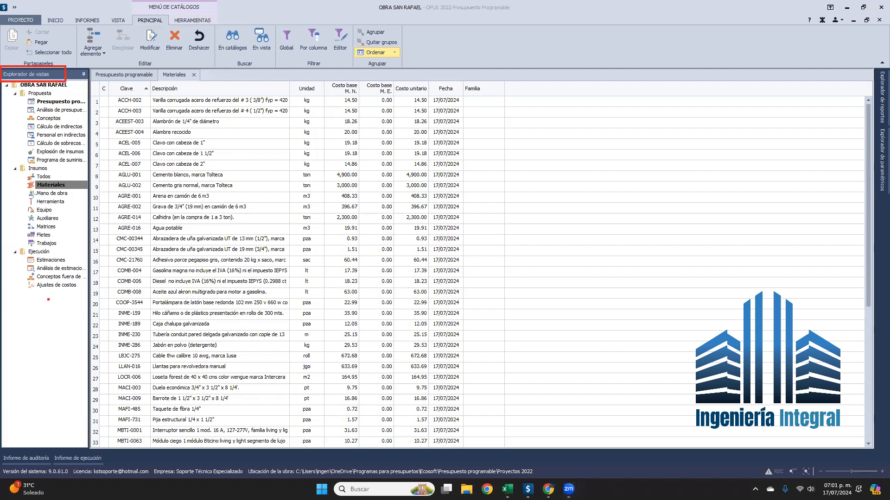
{"action": "left_click_drag", "start_coordinate": [29, 190], "coordinate": [79, 197]}
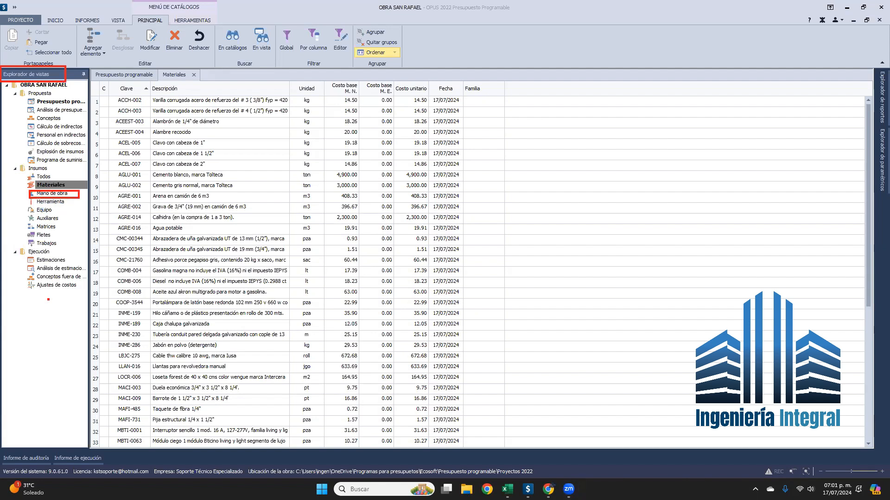
{"action": "left_click", "coordinate": [50, 194]}
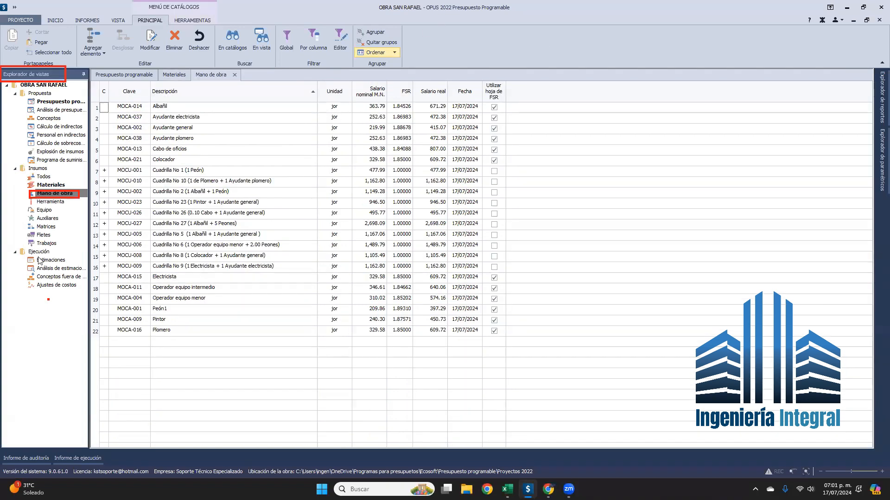
{"action": "left_click_drag", "start_coordinate": [353, 83], "coordinate": [353, 83]}
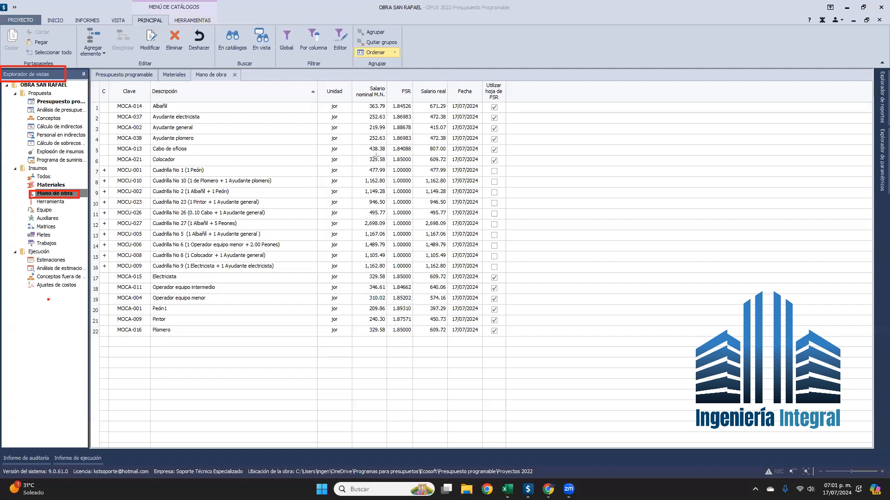
{"action": "left_click_drag", "start_coordinate": [377, 156], "coordinate": [390, 343]}
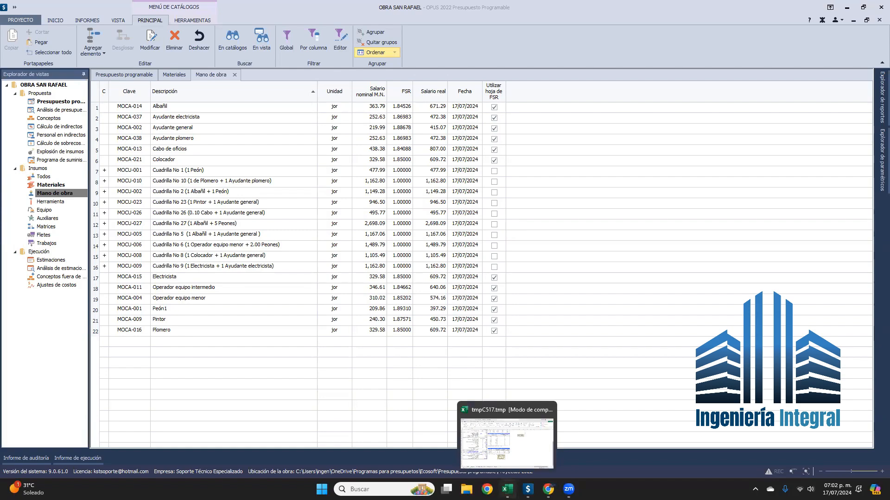
Switch to the tmpC517.tmp workbook in Excel and examine the Configuración sheet's capture data and cesantía en edad avanzada y vejez rates.
{"action": "left_click", "coordinate": [507, 490]}
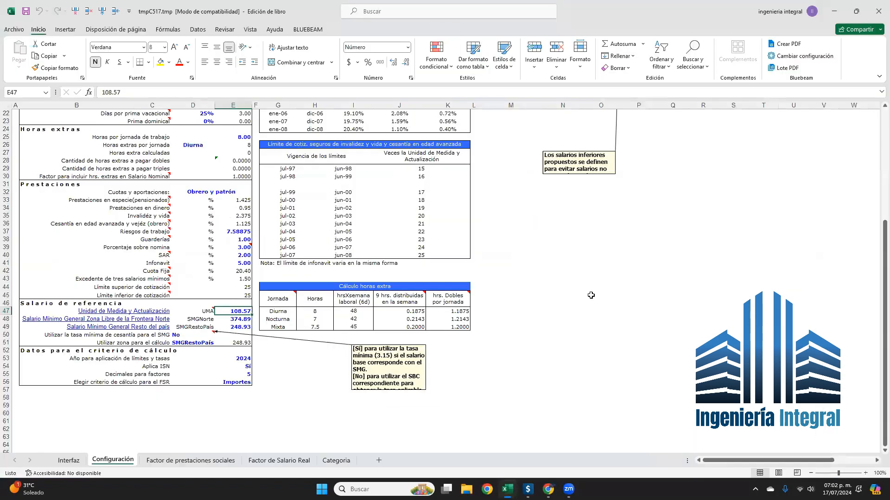
{"action": "scroll", "coordinate": [590, 295], "scroll_direction": "up", "scroll_amount": 4}
{"action": "scroll", "coordinate": [591, 295], "scroll_direction": "up", "scroll_amount": 3}
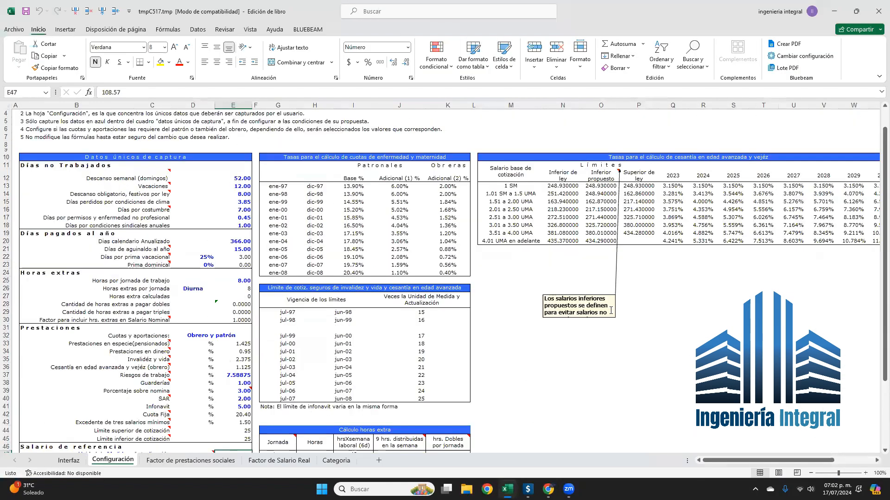
{"action": "scroll", "coordinate": [610, 310], "scroll_direction": "down", "scroll_amount": 6}
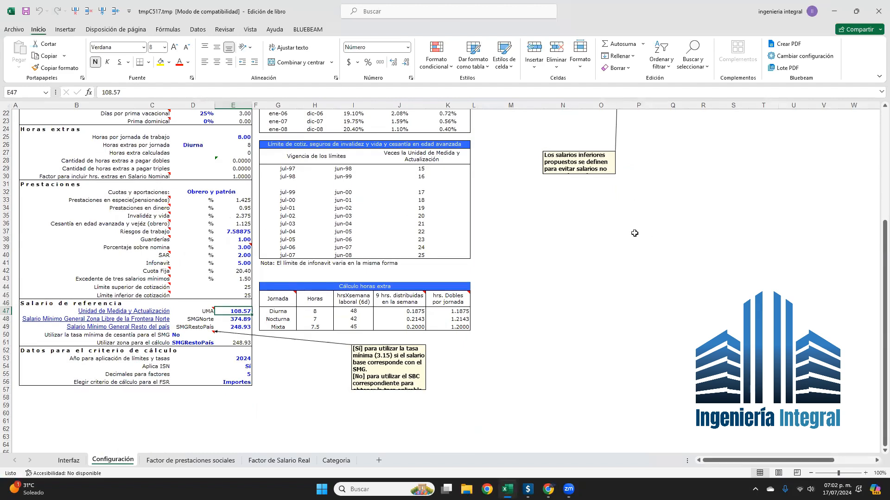
{"action": "scroll", "coordinate": [635, 233], "scroll_direction": "up", "scroll_amount": 7}
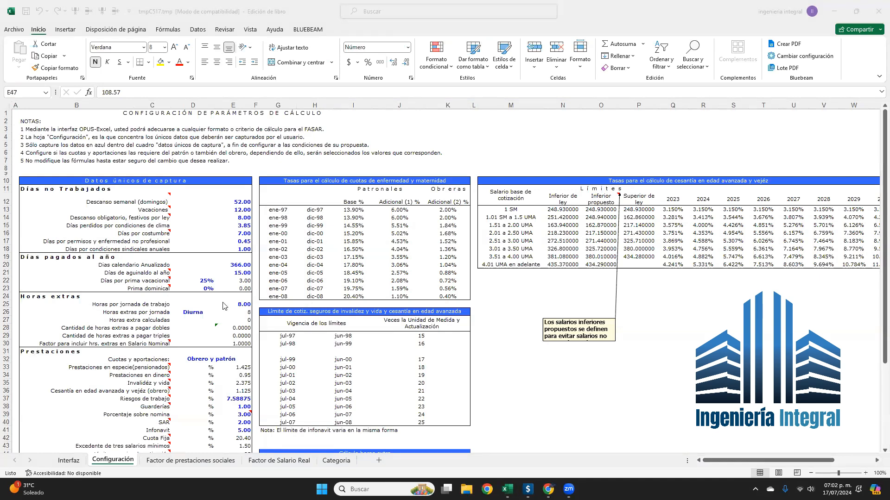
{"action": "scroll", "coordinate": [225, 306], "scroll_direction": "down", "scroll_amount": 5}
{"action": "scroll", "coordinate": [450, 259], "scroll_direction": "up", "scroll_amount": 3}
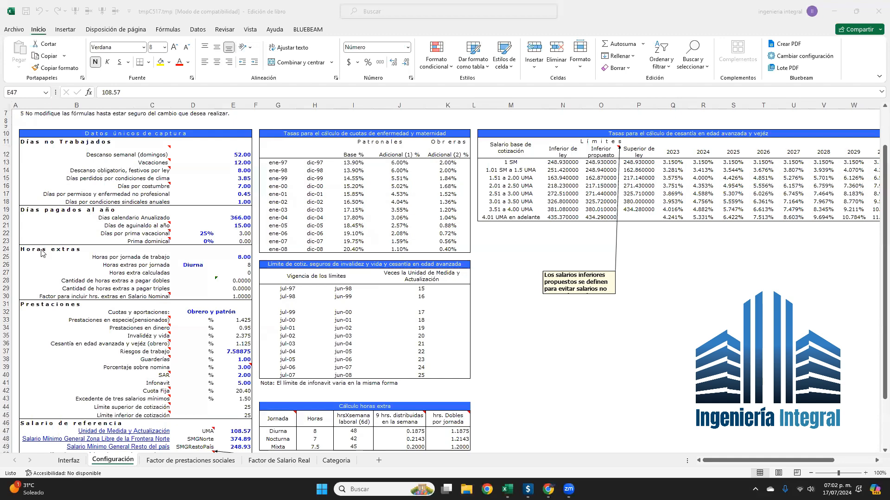
{"action": "left_click_drag", "start_coordinate": [679, 228], "coordinate": [670, 348]}
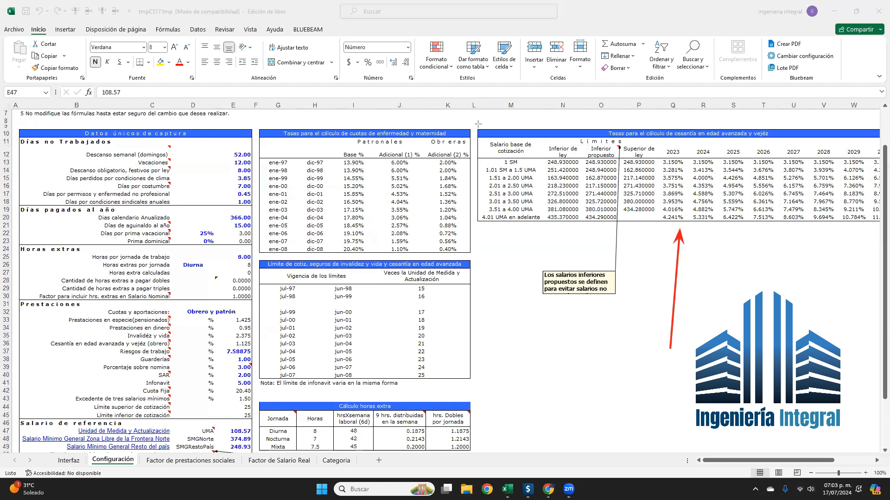
{"action": "mouse_move", "coordinate": [471, 119]}
{"action": "left_mouse_down"}
{"action": "mouse_move", "coordinate": [653, 257]}
{"action": "mouse_move", "coordinate": [882, 245]}
{"action": "left_mouse_up"}
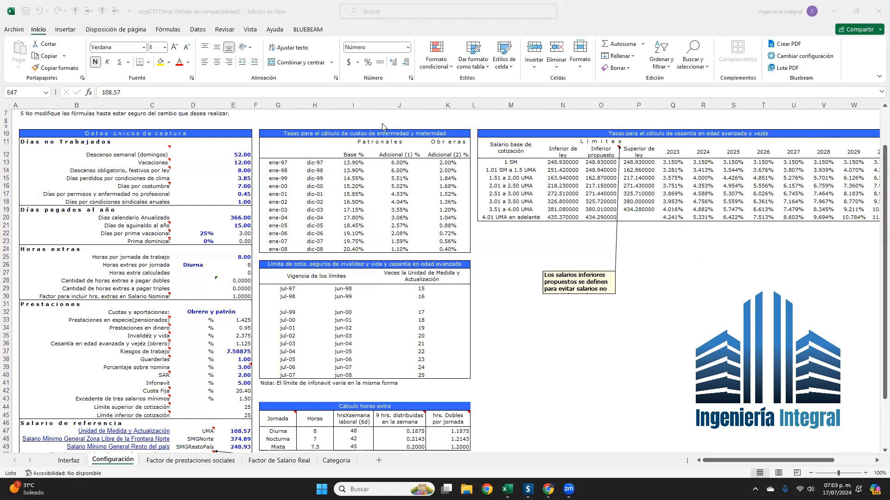
Examine the UMA and minimum wage reference values and the year used for applying limits and rates.
{"action": "scroll", "coordinate": [382, 126], "scroll_direction": "down", "scroll_amount": 6}
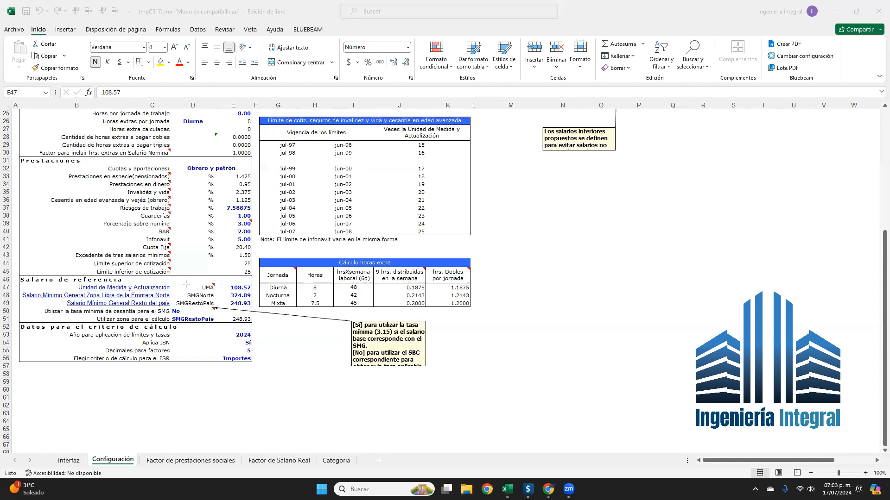
{"action": "mouse_move", "coordinate": [185, 280]}
{"action": "left_mouse_down"}
{"action": "mouse_move", "coordinate": [263, 291]}
{"action": "mouse_move", "coordinate": [257, 314]}
{"action": "left_mouse_up"}
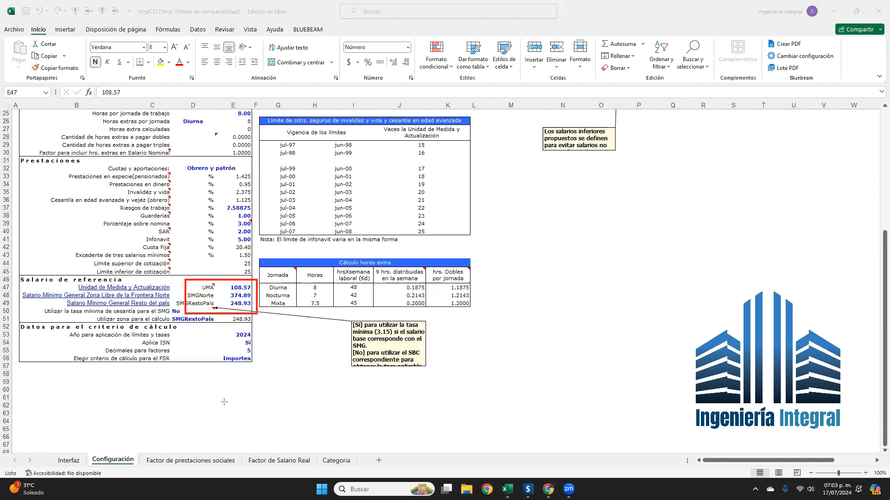
{"action": "left_click_drag", "start_coordinate": [209, 327], "coordinate": [263, 341]}
{"action": "key", "text": "Escape"}
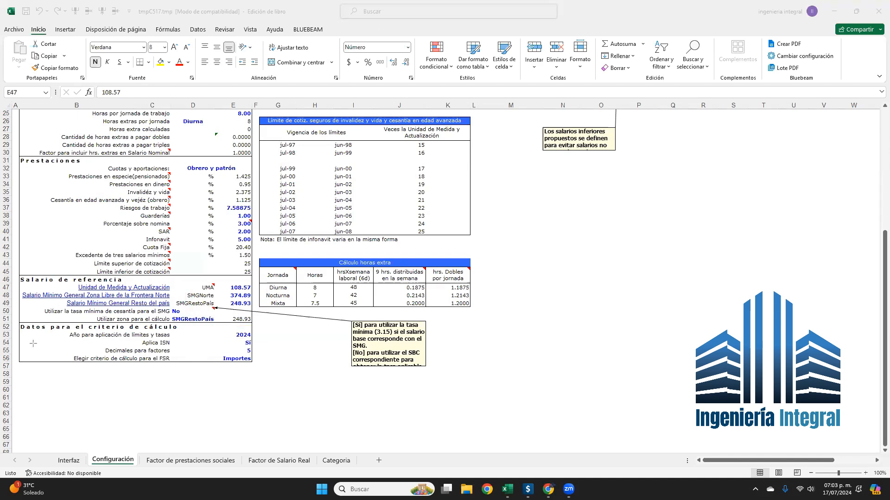
Examine the 2024 column of the cesantía en edad avanzada y vejez rates, and return to the labor catalog in OPUS.
{"action": "scroll", "coordinate": [565, 267], "scroll_direction": "up", "scroll_amount": 6}
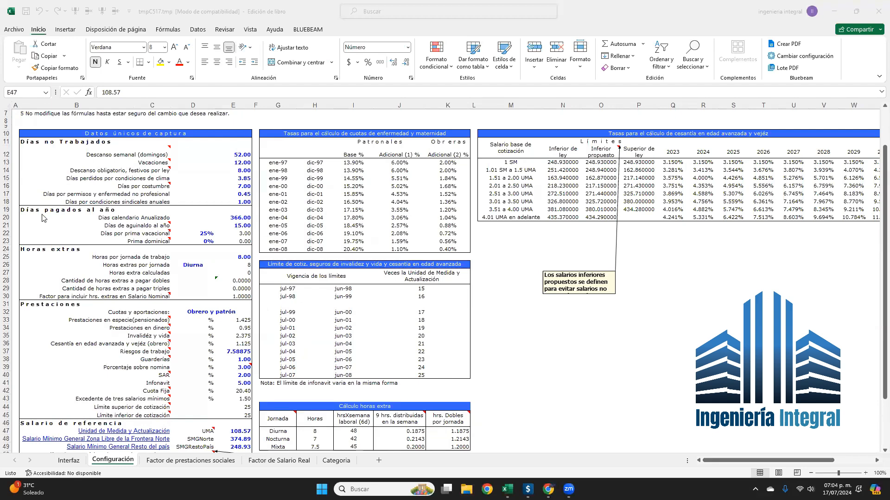
{"action": "left_click_drag", "start_coordinate": [689, 140], "coordinate": [717, 236]}
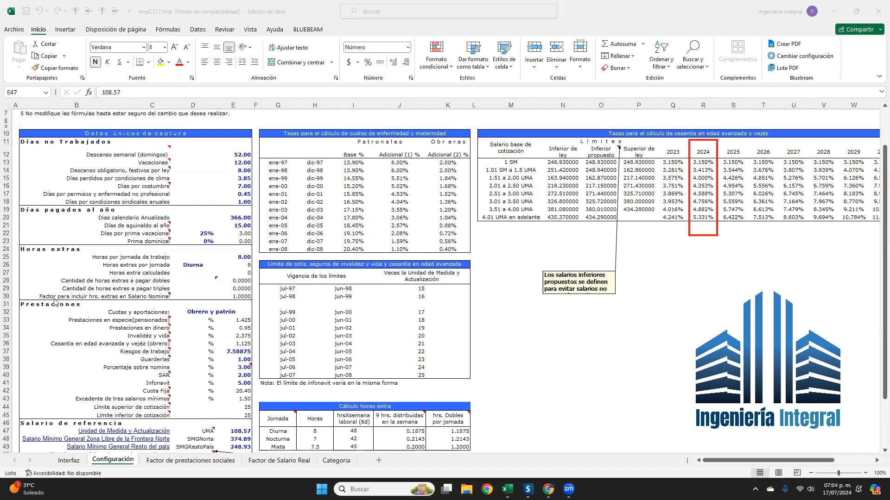
{"action": "scroll", "coordinate": [495, 259], "scroll_direction": "down", "scroll_amount": 3}
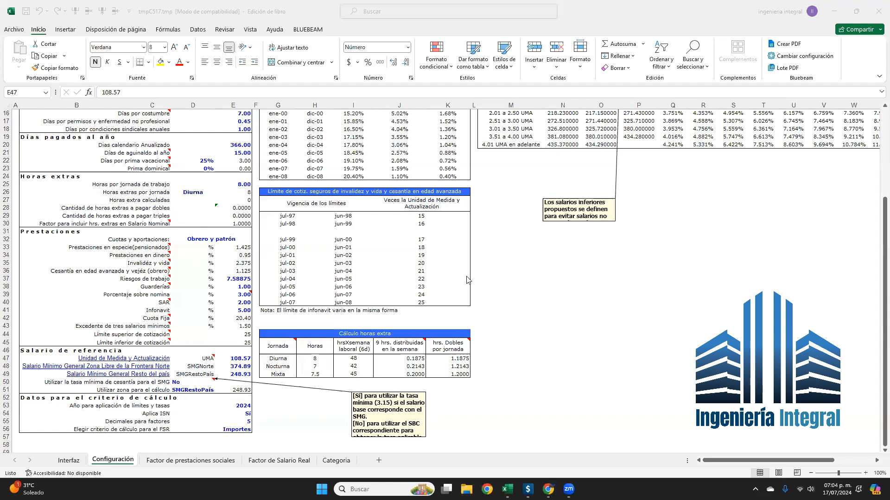
{"action": "scroll", "coordinate": [470, 266], "scroll_direction": "down", "scroll_amount": 2}
{"action": "scroll", "coordinate": [313, 305], "scroll_direction": "up", "scroll_amount": 2}
{"action": "scroll", "coordinate": [452, 220], "scroll_direction": "up", "scroll_amount": 4}
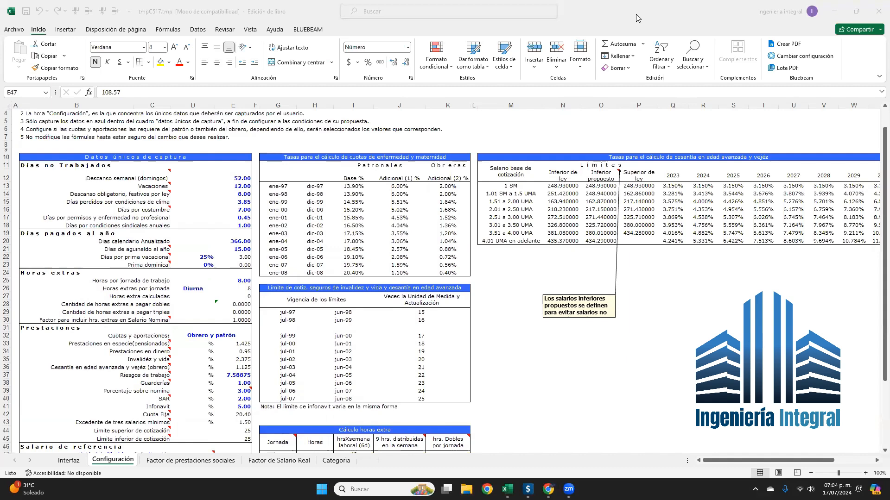
{"action": "left_click", "coordinate": [833, 17]}
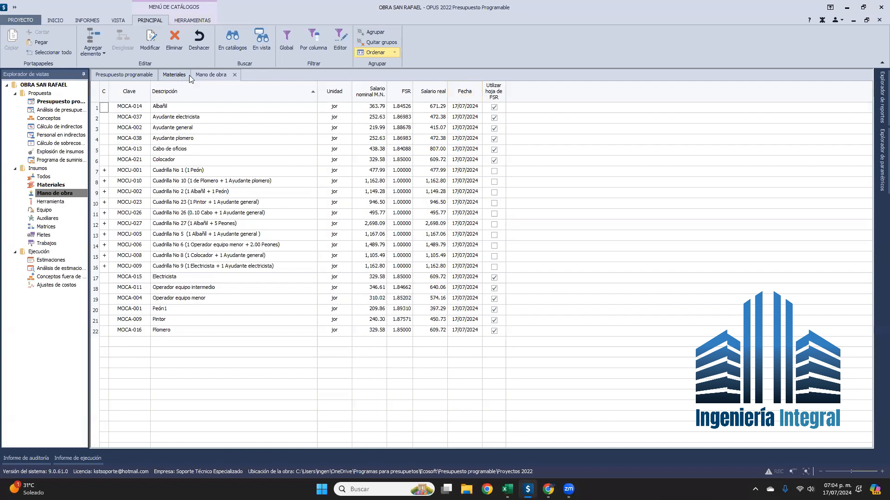
Close the Mano de obra and Materiales catalogs, and open the Cálculo de indirectos view of the proposal.
{"action": "left_click", "coordinate": [234, 75]}
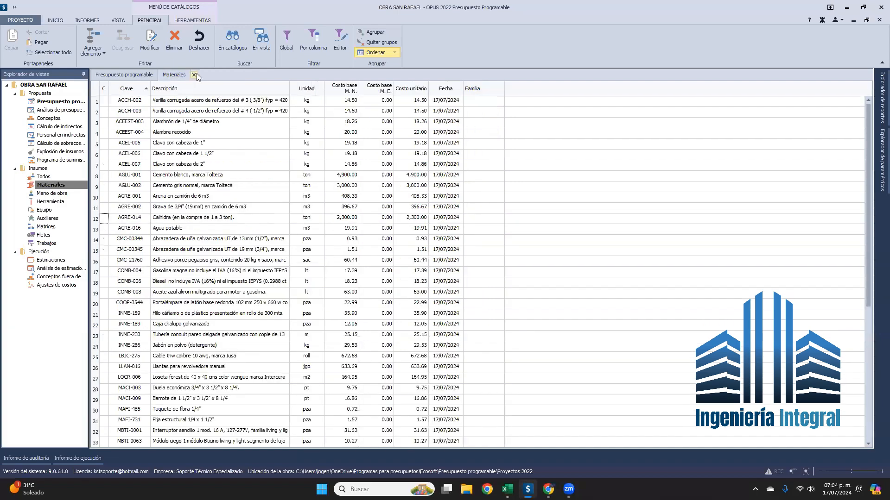
{"action": "left_click", "coordinate": [196, 74]}
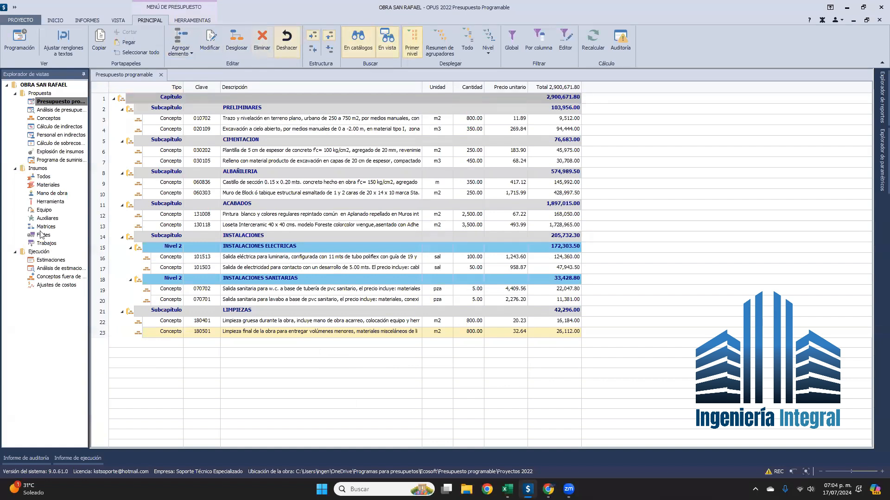
{"action": "key", "text": "ctrl+2"}
{"action": "left_click_drag", "start_coordinate": [1, 69], "coordinate": [58, 80]}
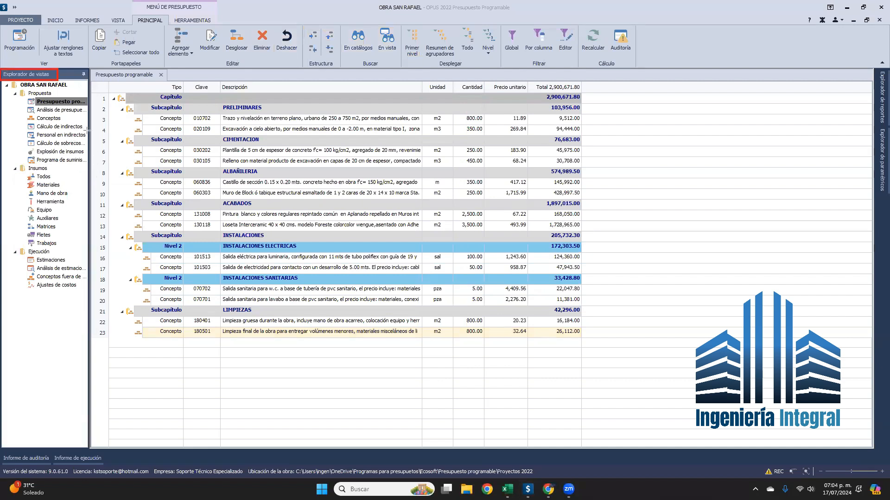
{"action": "left_click_drag", "start_coordinate": [87, 131], "coordinate": [26, 119]}
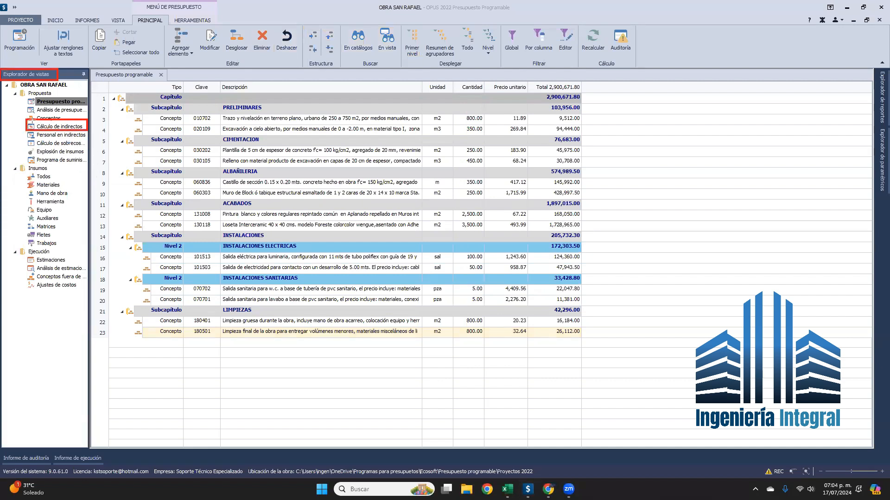
{"action": "left_click", "coordinate": [59, 128]}
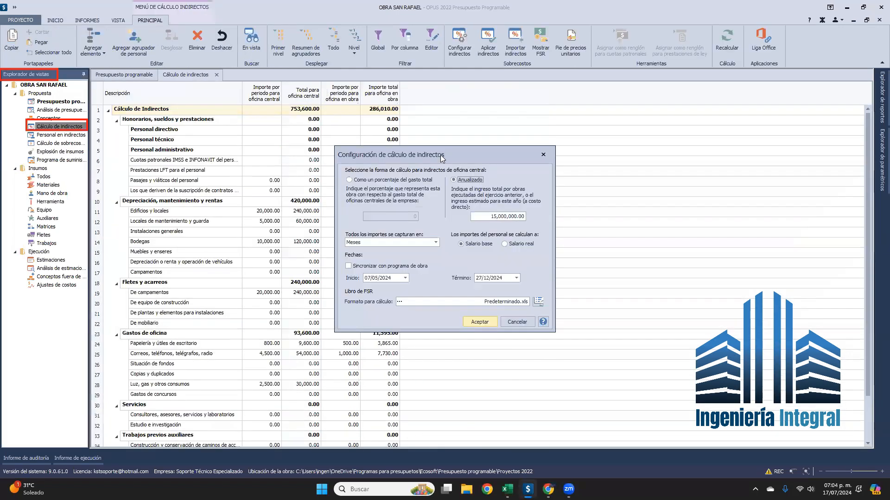
Examine the start and end dates in the indirect cost configuration, check them against the project parameters, and close the configuration.
{"action": "left_click_drag", "start_coordinate": [440, 155], "coordinate": [430, 92]}
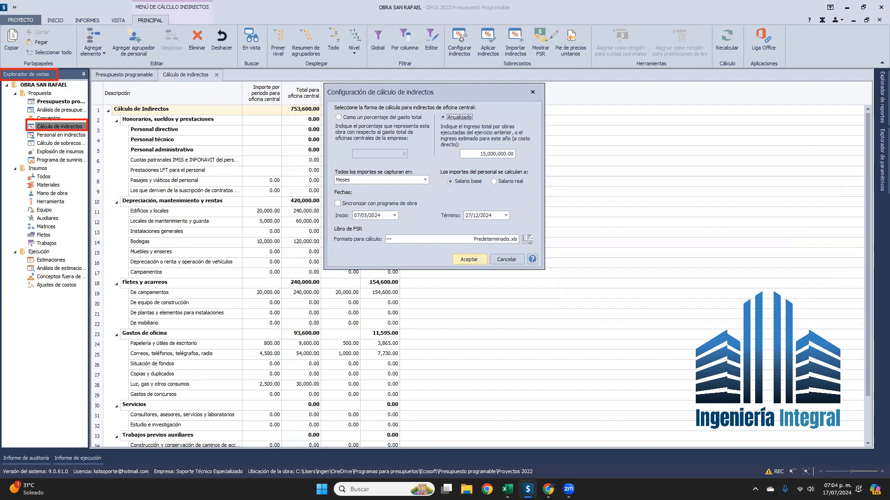
{"action": "left_click", "coordinate": [54, 246]}
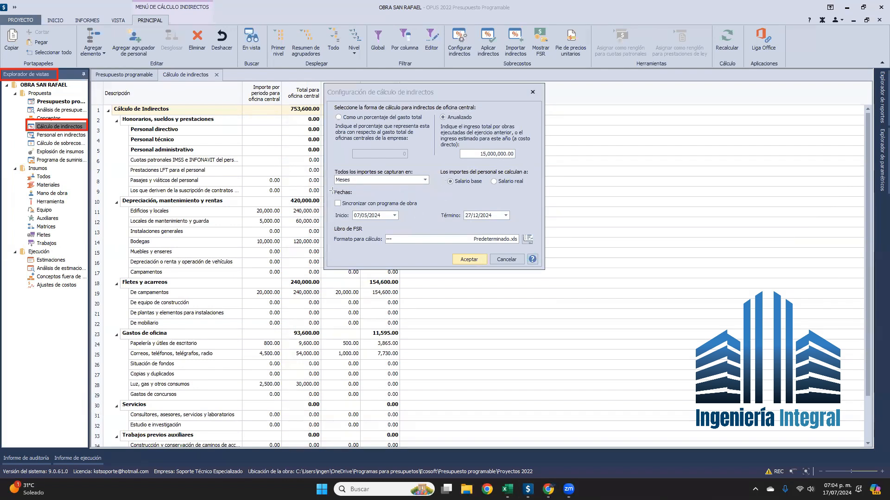
{"action": "mouse_move", "coordinate": [332, 190]}
{"action": "left_mouse_down"}
{"action": "mouse_move", "coordinate": [372, 231]}
{"action": "mouse_move", "coordinate": [540, 228]}
{"action": "left_mouse_up"}
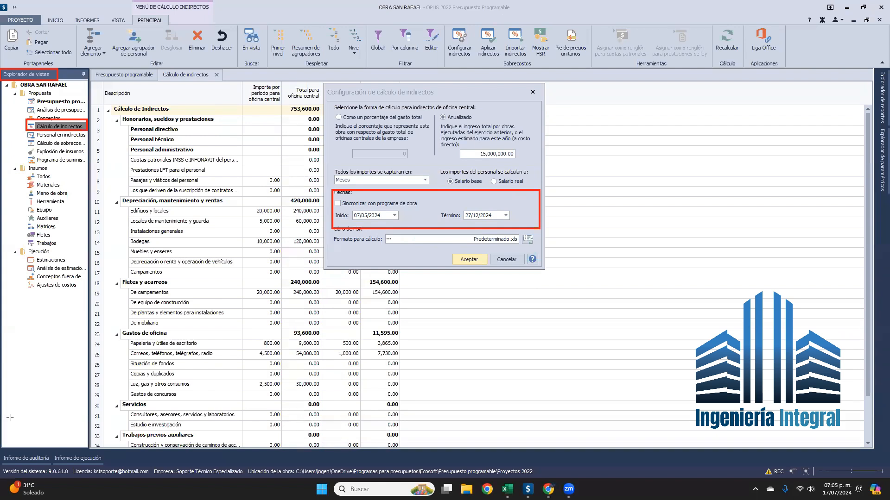
{"action": "left_click", "coordinate": [55, 20]}
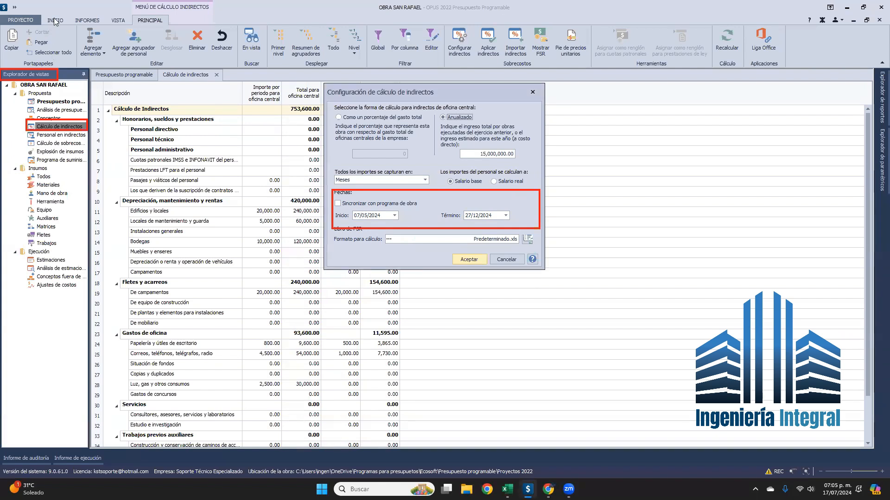
{"action": "left_click", "coordinate": [533, 92]}
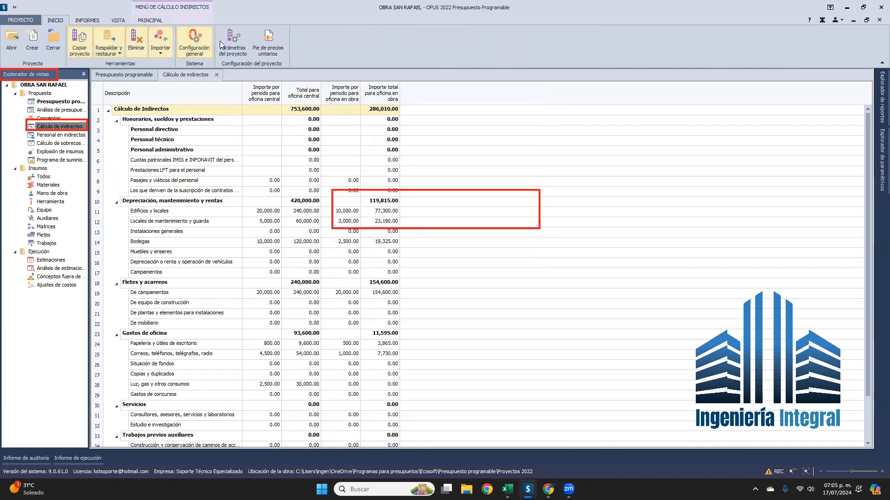
{"action": "left_click", "coordinate": [233, 54]}
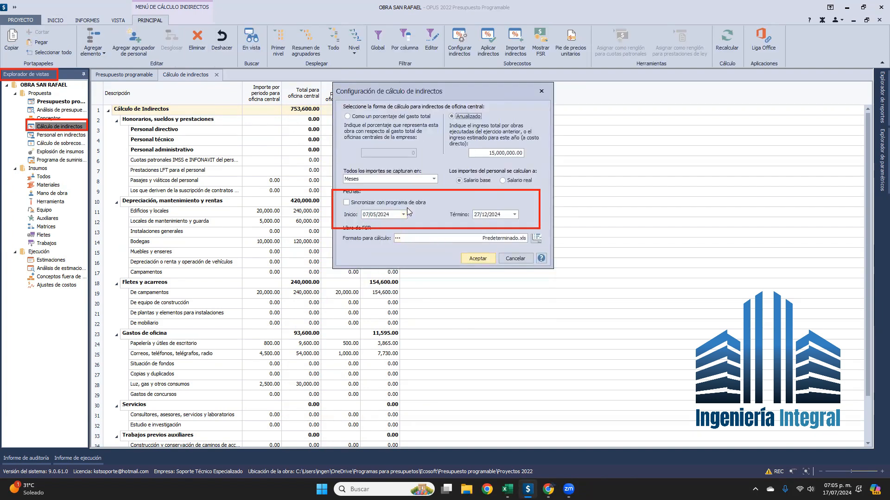
{"action": "left_click", "coordinate": [541, 90]}
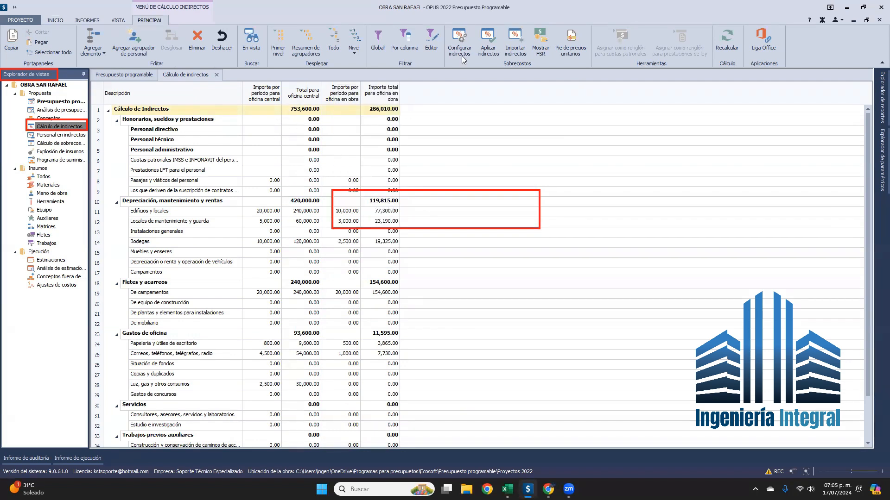
Examine the per-period amounts for the central office and the site office in the indirect cost calculation, and close that view.
{"action": "left_click", "coordinate": [3, 353]}
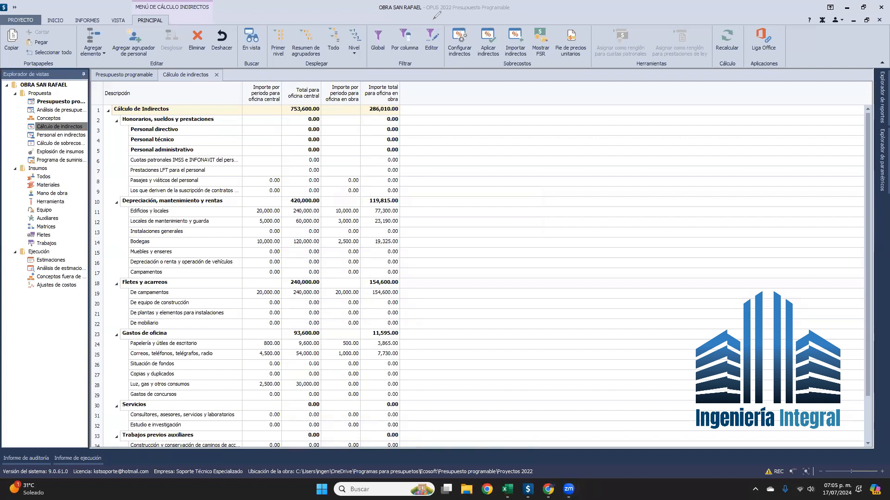
{"action": "mouse_move", "coordinate": [238, 90]}
{"action": "left_mouse_down"}
{"action": "mouse_move", "coordinate": [255, 315]}
{"action": "mouse_move", "coordinate": [284, 448]}
{"action": "left_mouse_up"}
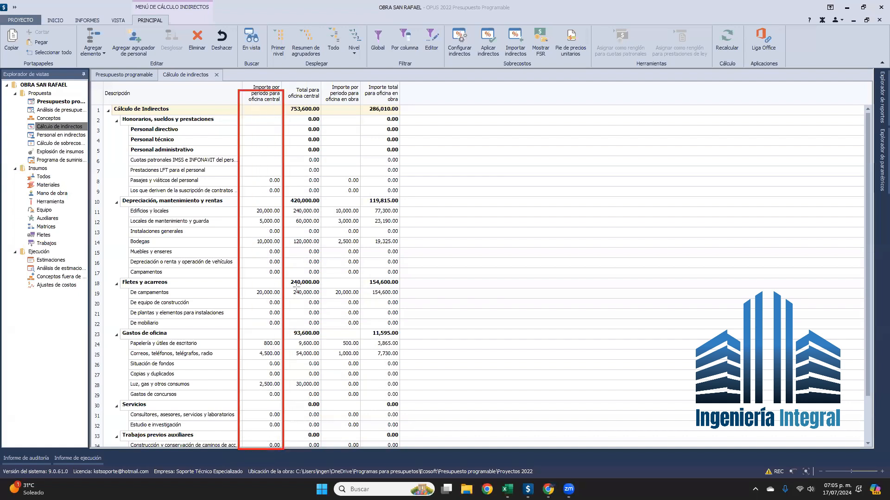
{"action": "left_click_drag", "start_coordinate": [321, 80], "coordinate": [364, 450]}
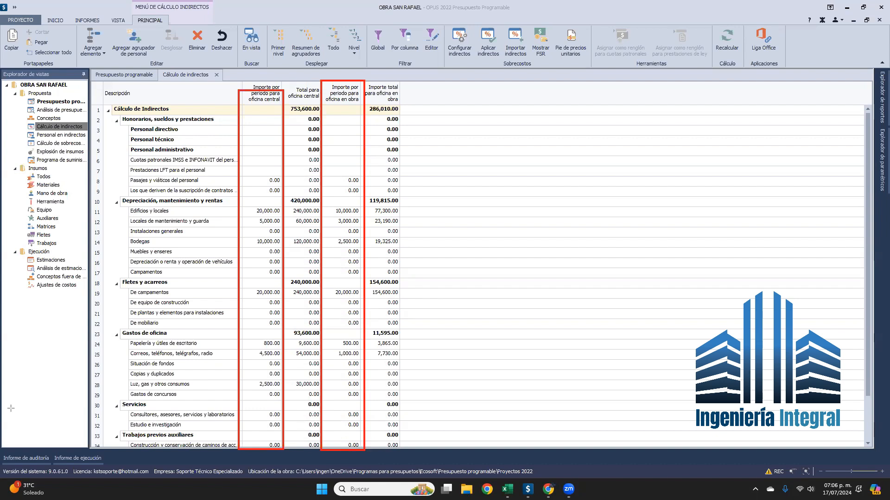
{"action": "left_click", "coordinate": [50, 302]}
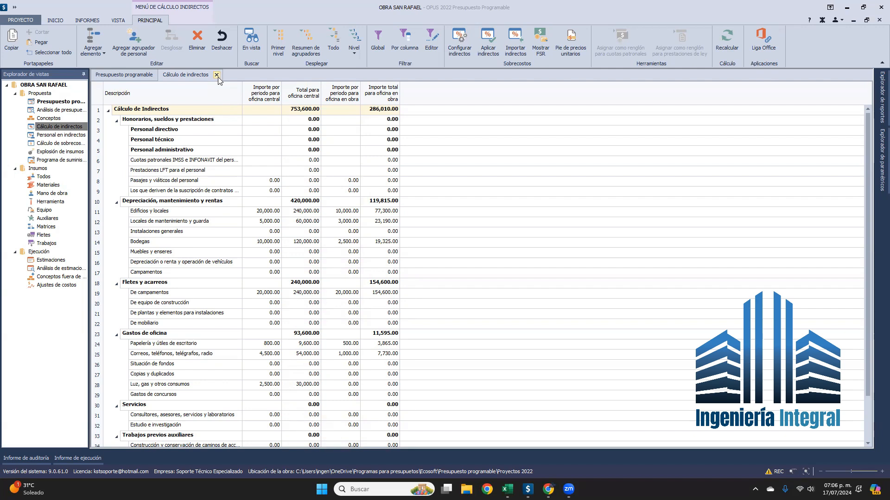
{"action": "left_click", "coordinate": [216, 75]}
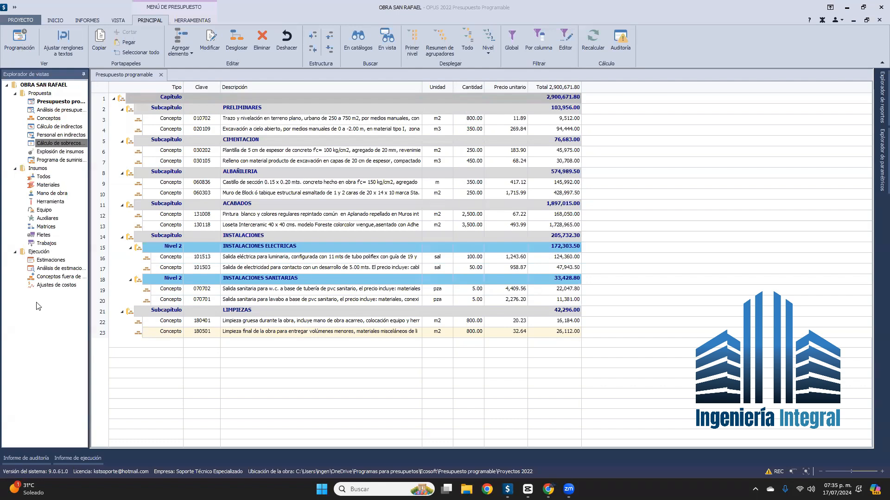
Show the budget's work schedule as a Gantt chart, review the concept bars, and return to the budget sheet.
{"action": "left_click", "coordinate": [20, 39]}
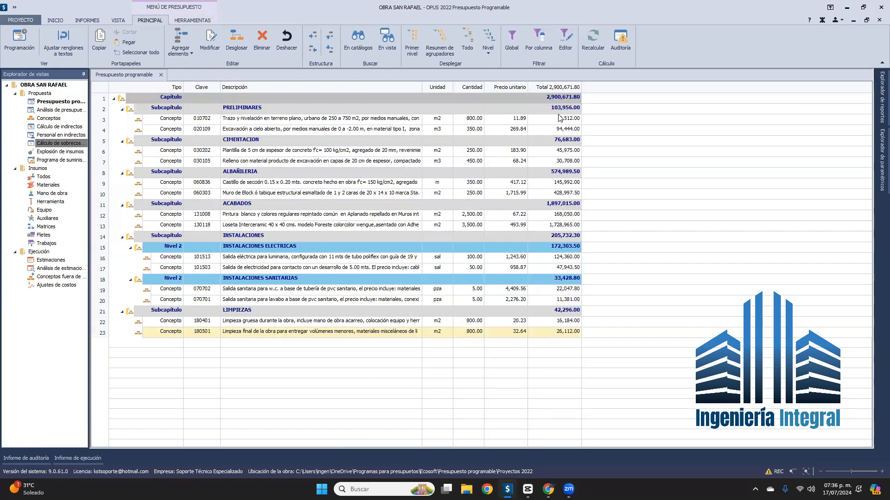
{"action": "left_click", "coordinate": [20, 40]}
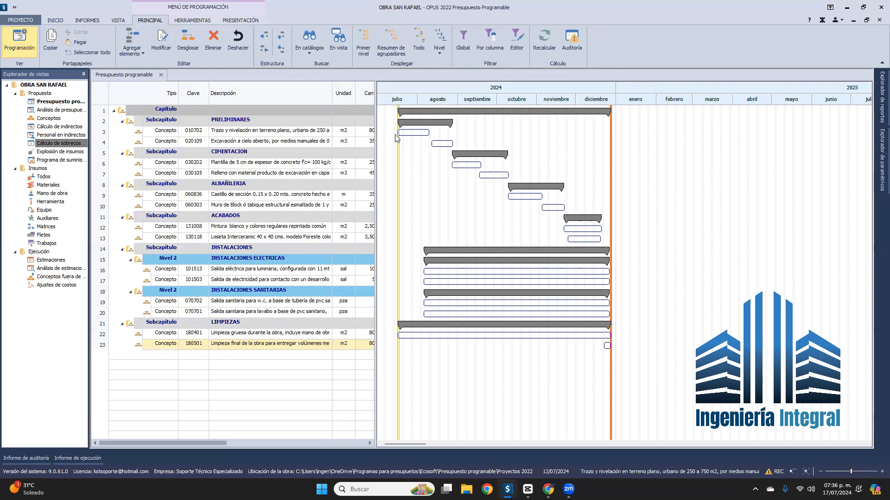
{"action": "left_click", "coordinate": [20, 41]}
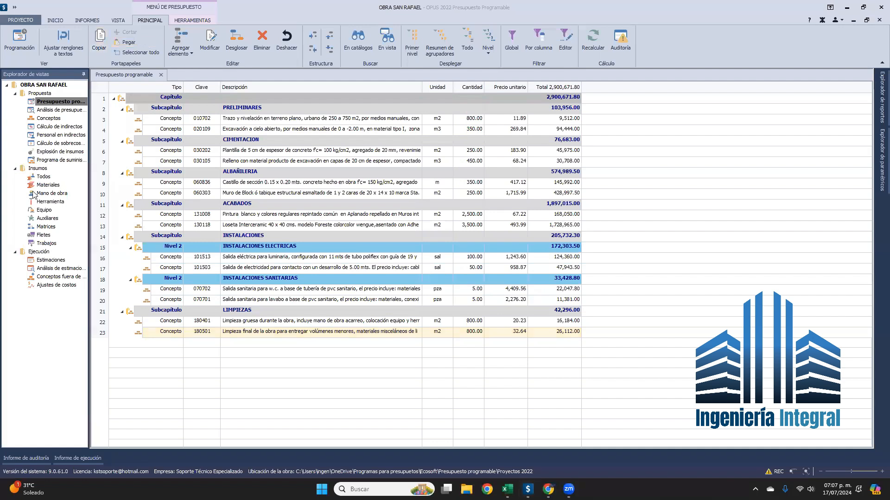
Open the Cálculo de sobrecostos configuration and examine its financing factors and the advance payment percentages.
{"action": "left_click_drag", "start_coordinate": [1, 63], "coordinate": [57, 80]}
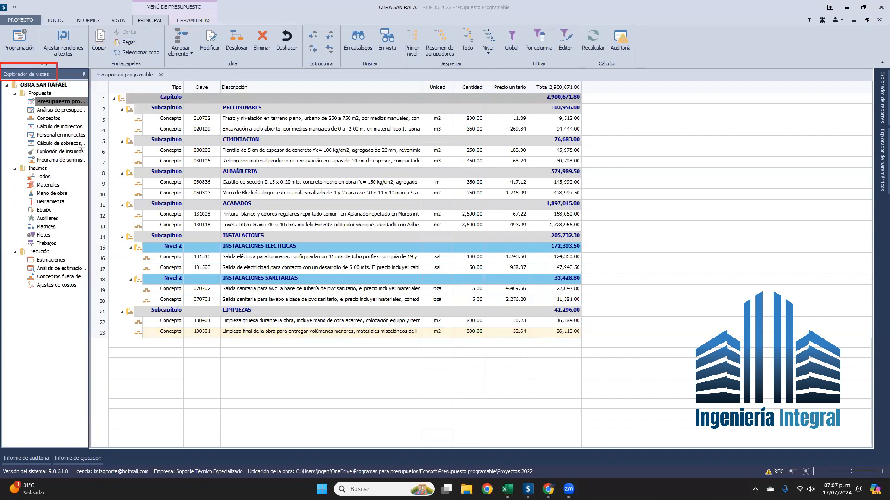
{"action": "left_click_drag", "start_coordinate": [82, 148], "coordinate": [29, 139]}
{"action": "left_click", "coordinate": [54, 144]}
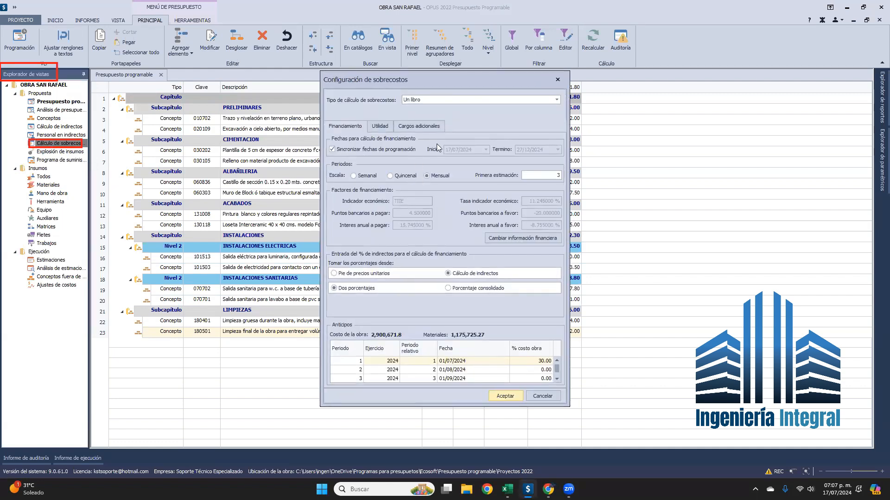
{"action": "left_click", "coordinate": [468, 51]}
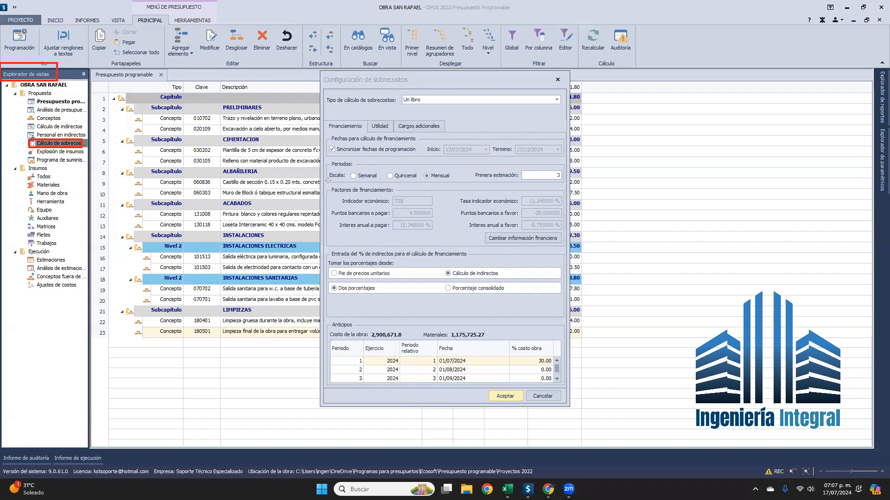
{"action": "left_click_drag", "start_coordinate": [328, 181], "coordinate": [576, 258]}
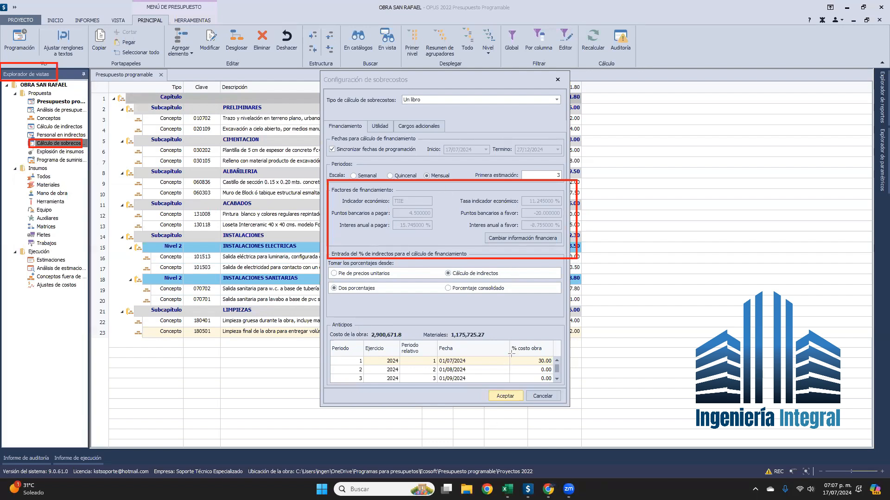
{"action": "left_click_drag", "start_coordinate": [509, 346], "coordinate": [555, 369]}
{"action": "left_click", "coordinate": [7, 321]}
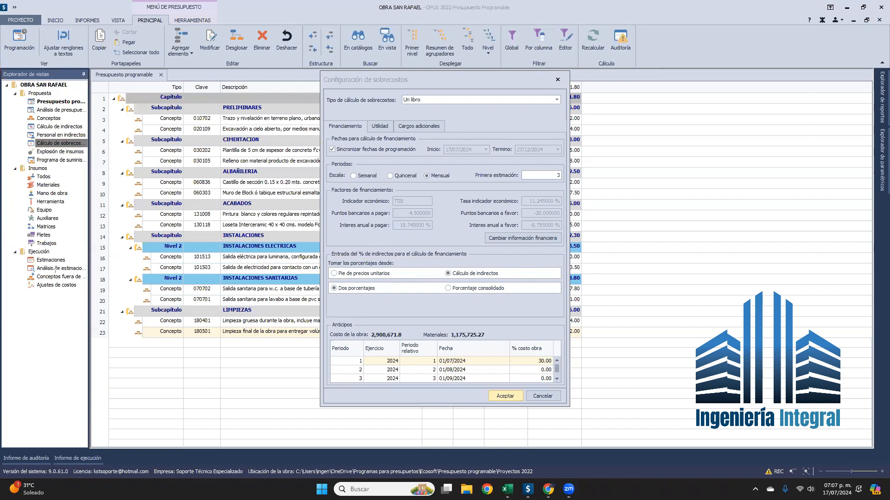
Review the Utilidad, Cargos adicionales and Financiamiento settings of the overhead configuration, and close it.
{"action": "left_click", "coordinate": [379, 127]}
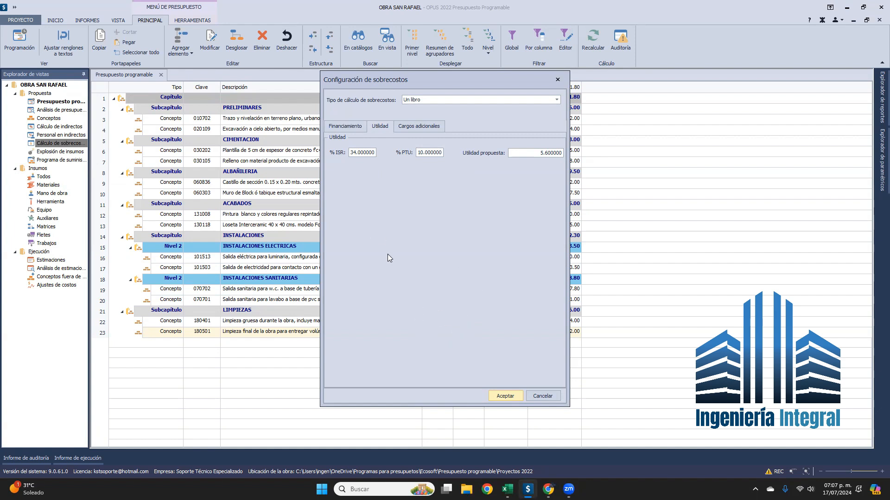
{"action": "left_click", "coordinate": [400, 131]}
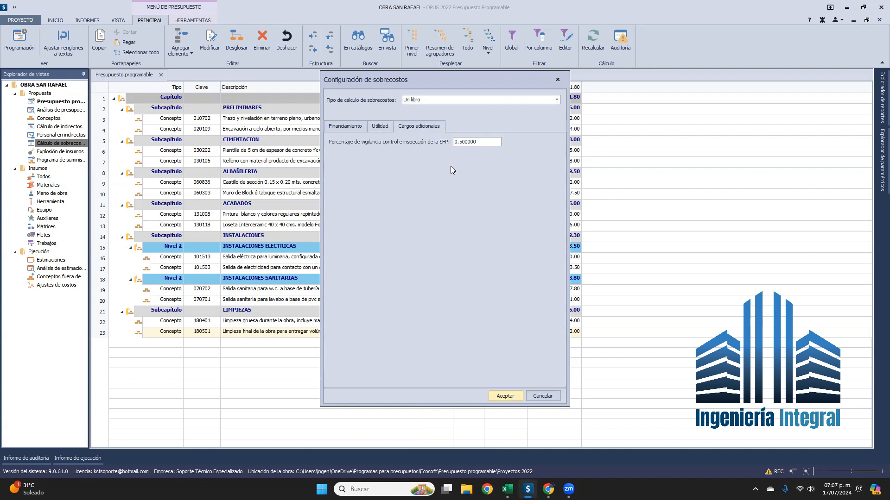
{"action": "left_click", "coordinate": [343, 126]}
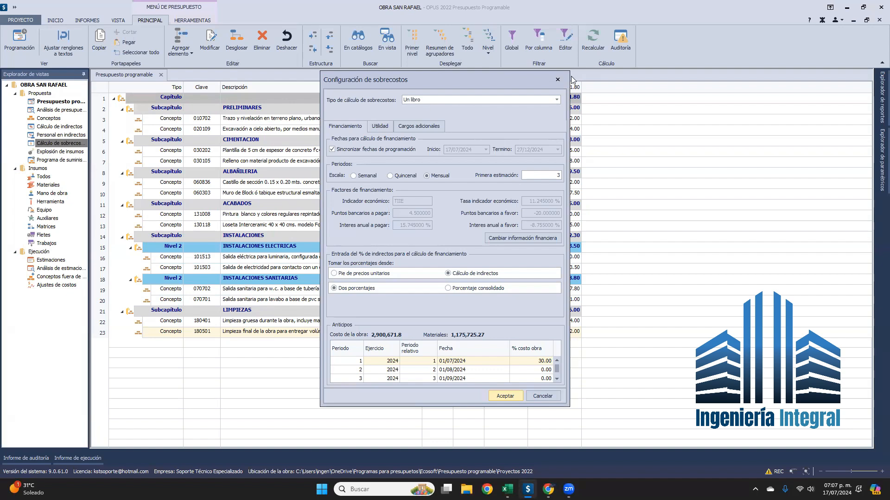
{"action": "left_click", "coordinate": [556, 81]}
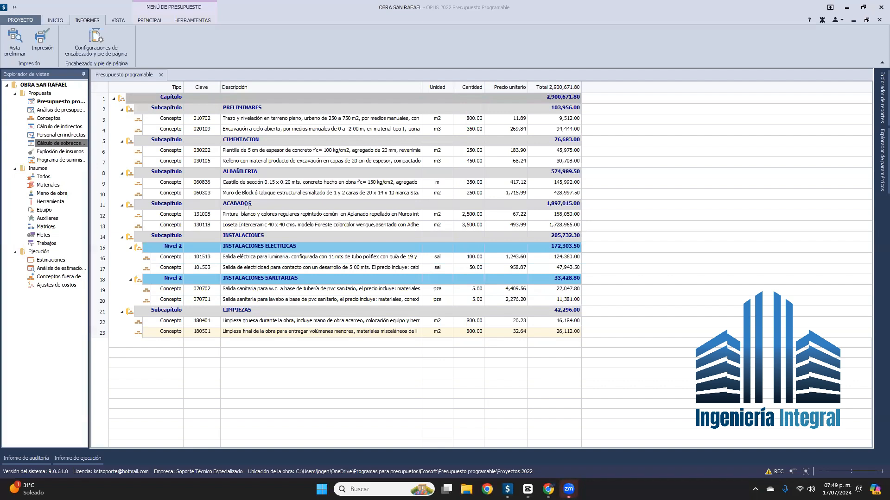
Generate a print preview of the budget's Análisis de precios unitarios report.
{"action": "left_click_drag", "start_coordinate": [135, 141], "coordinate": [89, 28]}
{"action": "left_click_drag", "start_coordinate": [75, 120], "coordinate": [23, 55]}
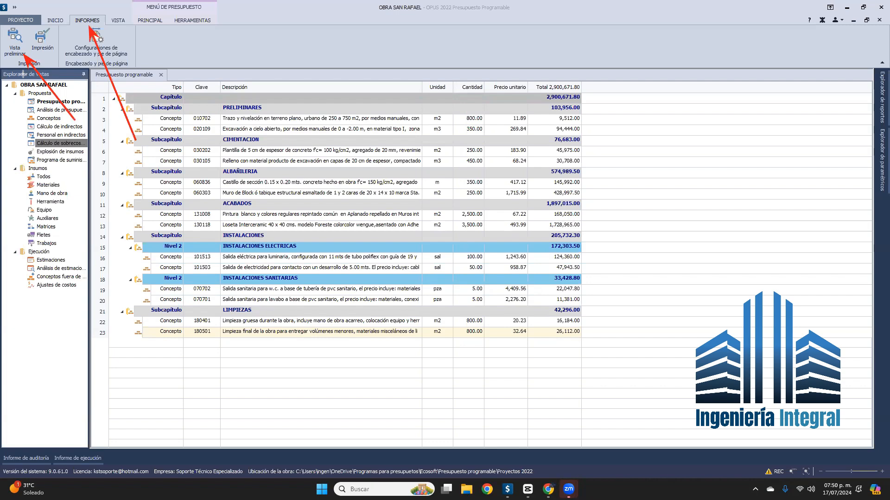
{"action": "key", "text": "Escape"}
{"action": "left_click", "coordinate": [16, 44]}
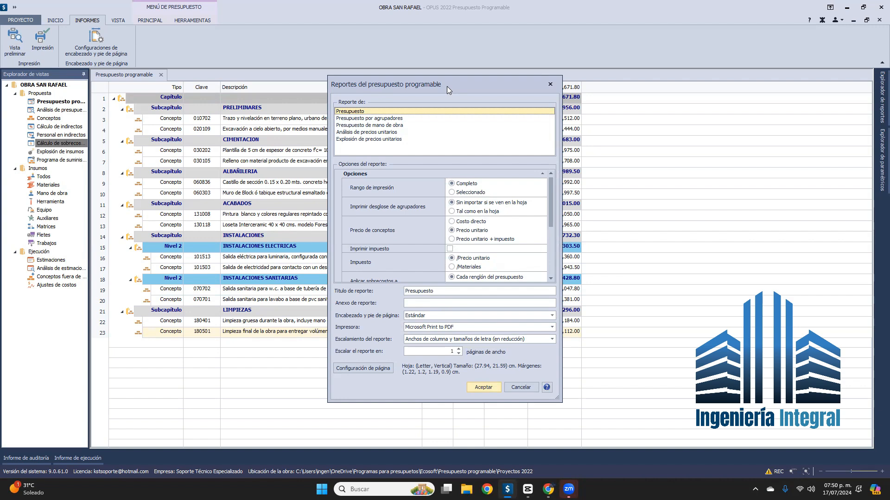
{"action": "left_click", "coordinate": [351, 133]}
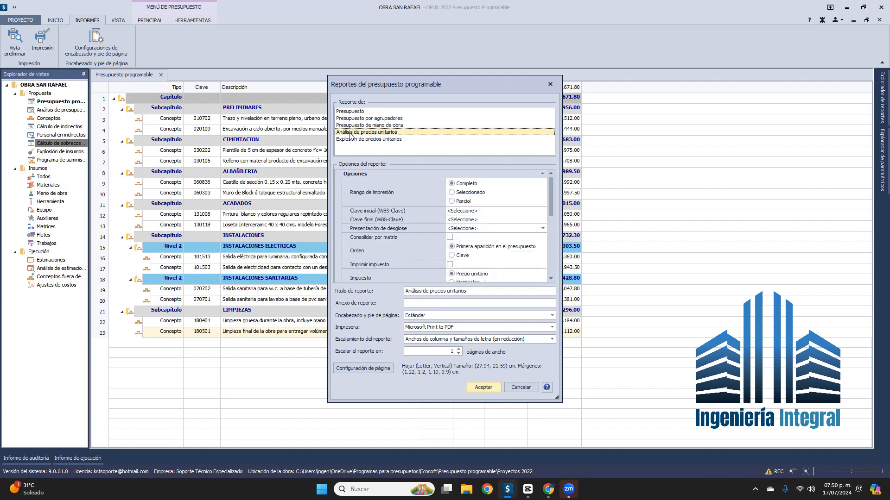
{"action": "left_click", "coordinate": [483, 387]}
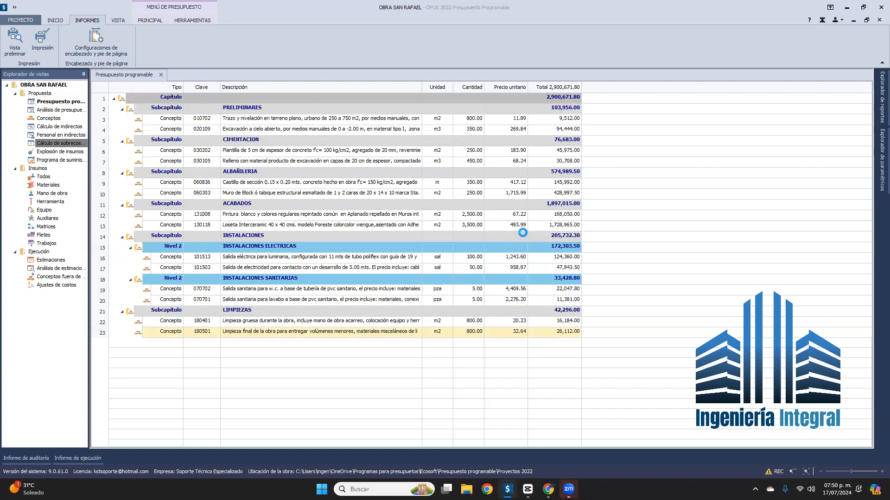
Enlarge the first unit price analysis and examine its indirect, financing, profit and additional charge percentages.
{"action": "scroll", "coordinate": [344, 218], "scroll_direction": "up", "scroll_amount": 1}
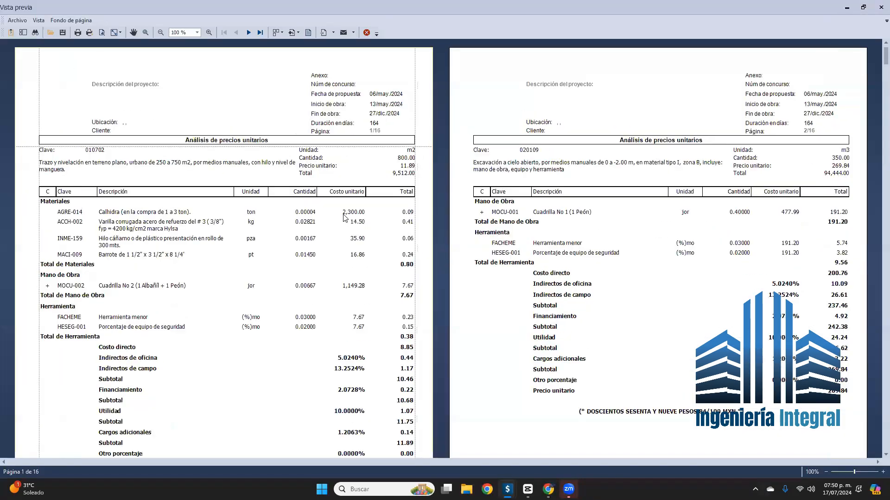
{"action": "scroll", "coordinate": [404, 227], "scroll_direction": "up", "scroll_amount": 1}
{"action": "scroll", "coordinate": [405, 228], "scroll_direction": "down", "scroll_amount": 3}
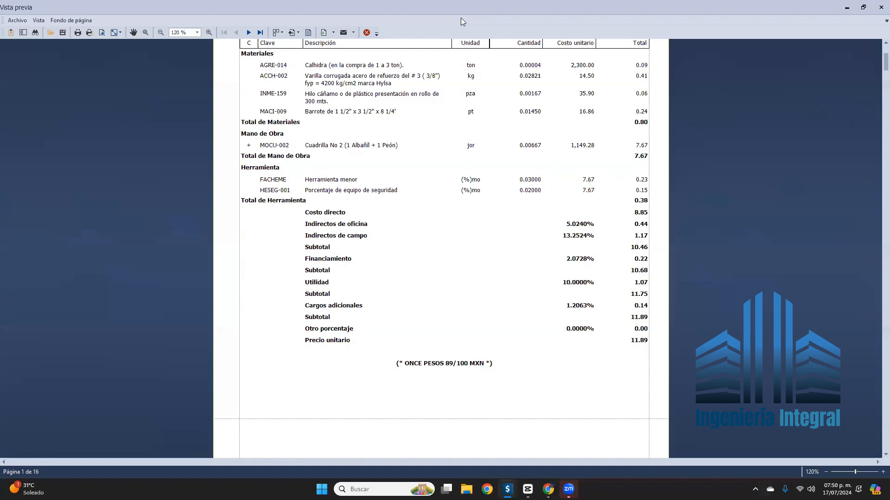
{"action": "left_click", "coordinate": [4, 227]}
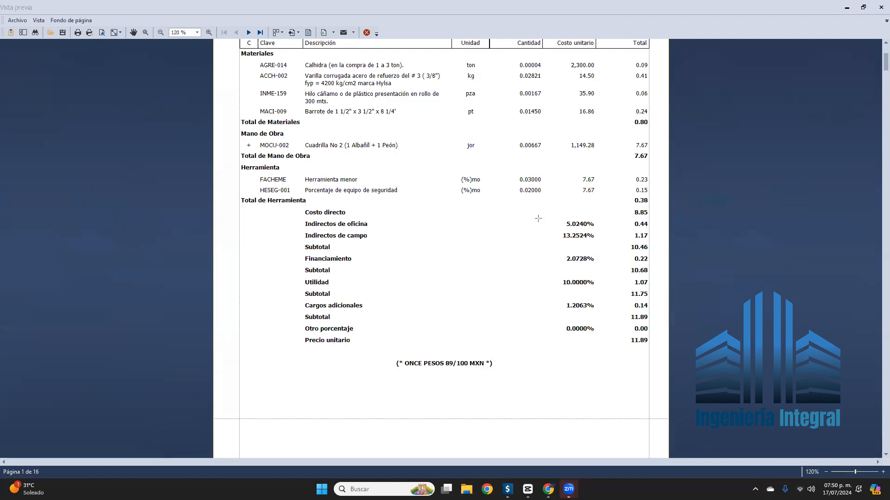
{"action": "left_click_drag", "start_coordinate": [547, 205], "coordinate": [610, 357]}
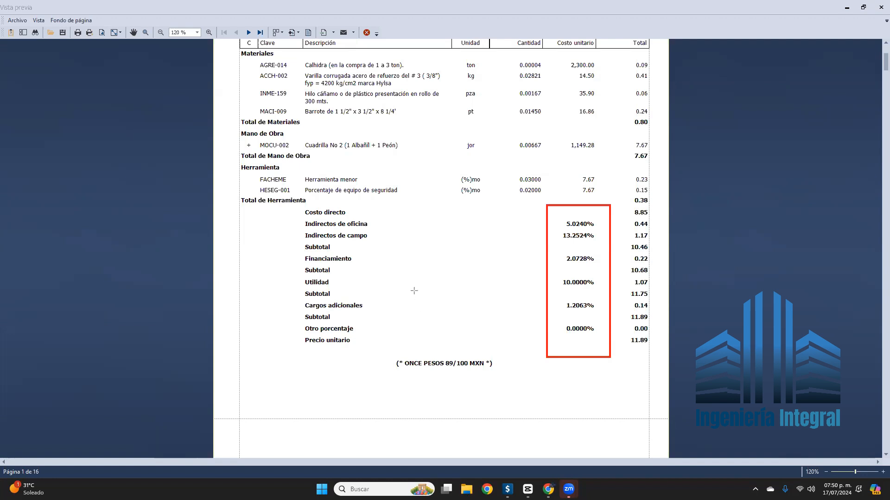
{"action": "left_click_drag", "start_coordinate": [293, 298], "coordinate": [368, 312]}
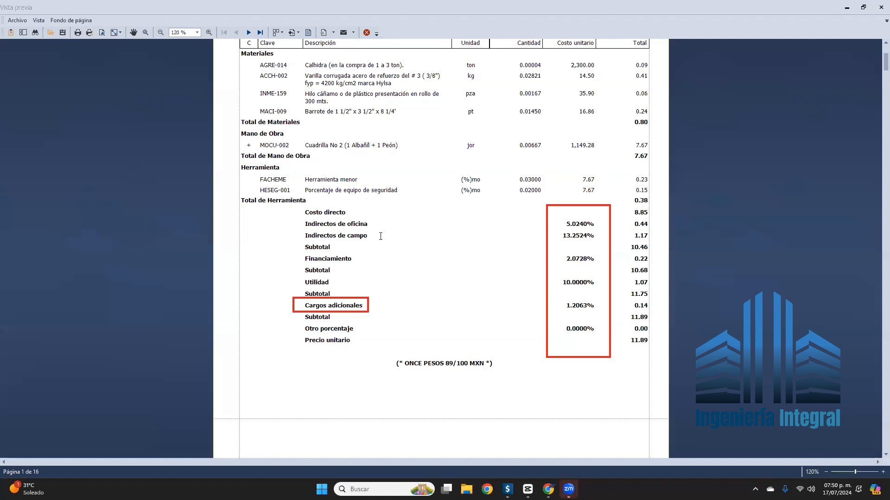
Annotate the Indirectos de campo line of the unit price analysis with the text "25 % a 30%".
{"action": "left_click", "coordinate": [381, 237]}
{"action": "type", "text": "25 %"}
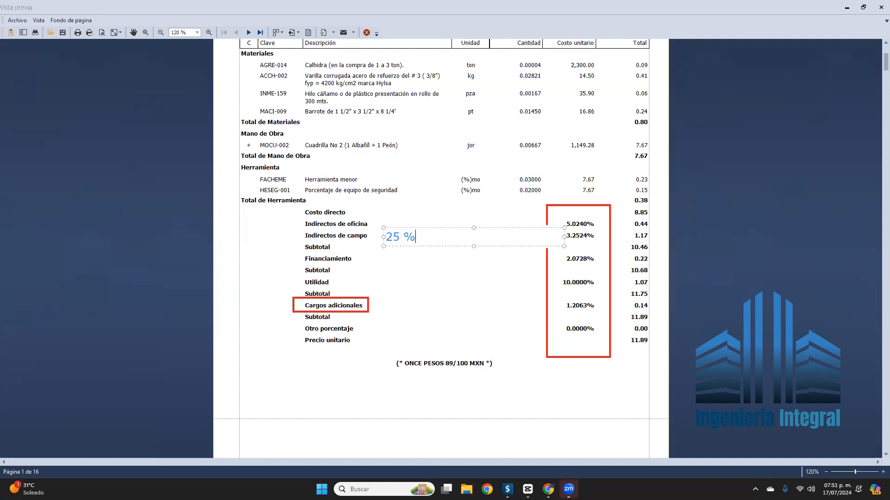
{"action": "type", "text": " a 30%"}
{"action": "left_click", "coordinate": [425, 297]}
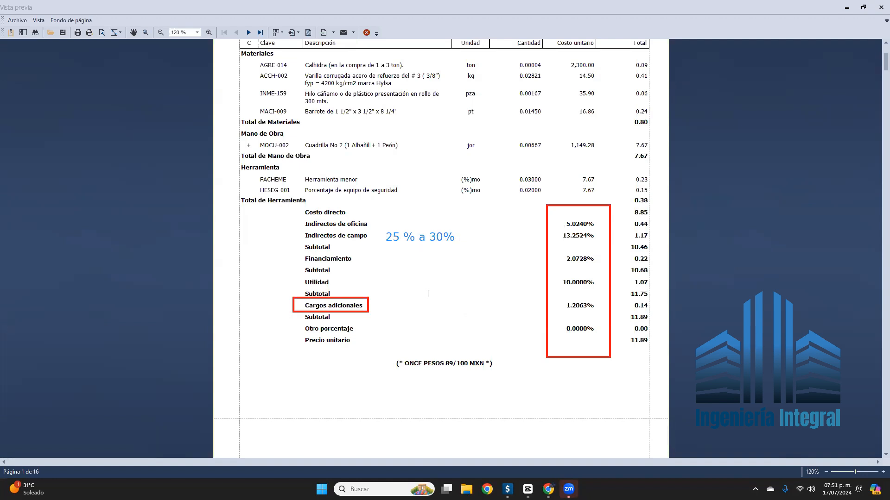